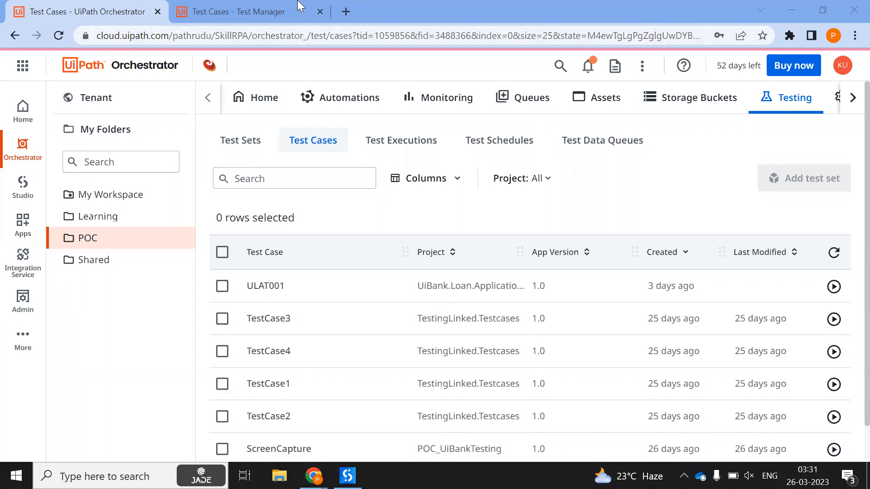
Switch to the 'Test Cases - Test Manager' browser tab
left_click(277, 10)
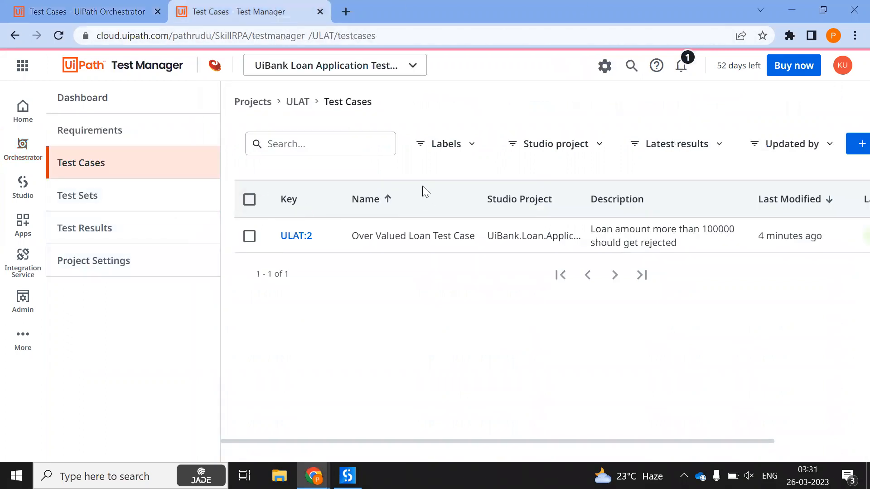
Open test case ULAT:2 and review its Manual Steps
left_click(306, 238)
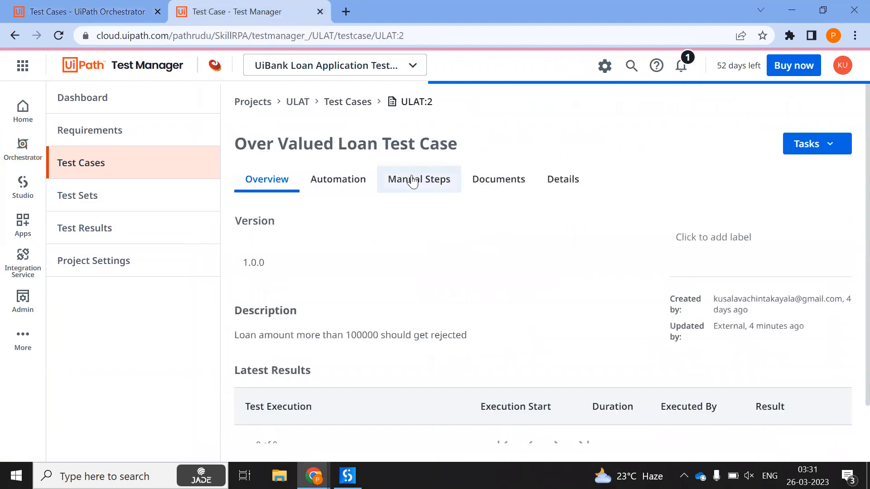
left_click(413, 182)
scroll(431, 264, "down", 3)
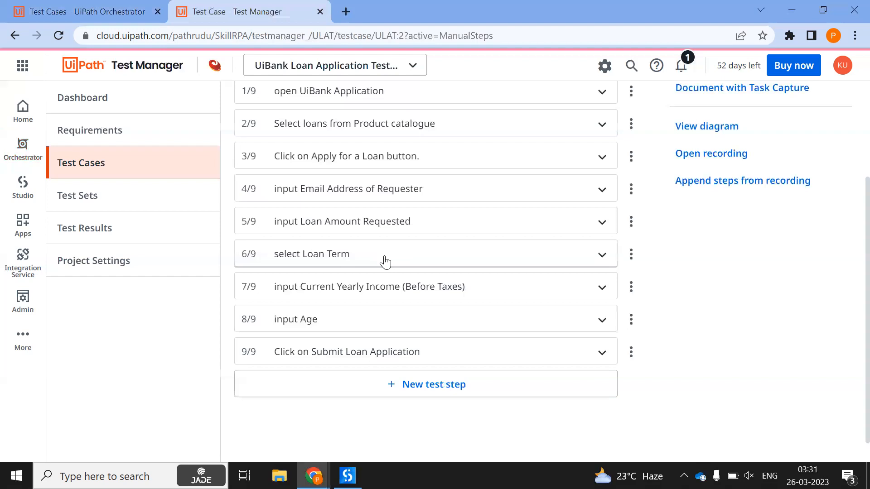
scroll(383, 259, "up", 3)
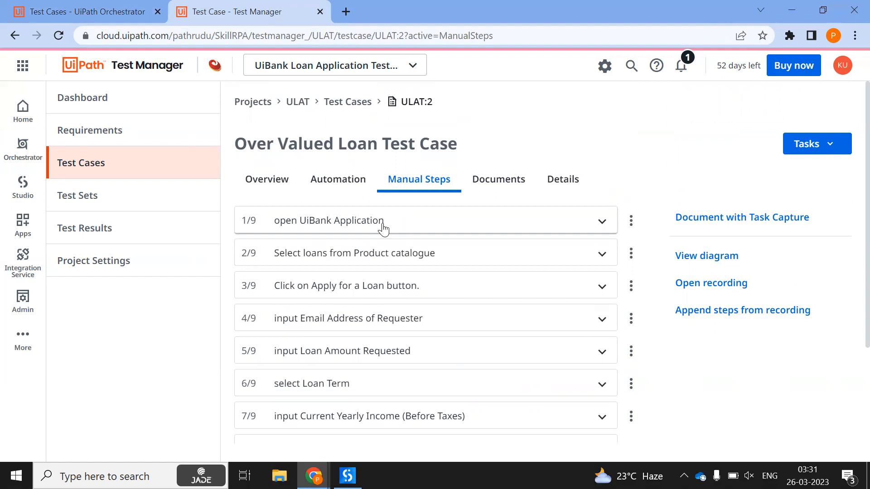
Check ULAT:2's linked automation description, then return to the Orchestrator tab
left_click(347, 183)
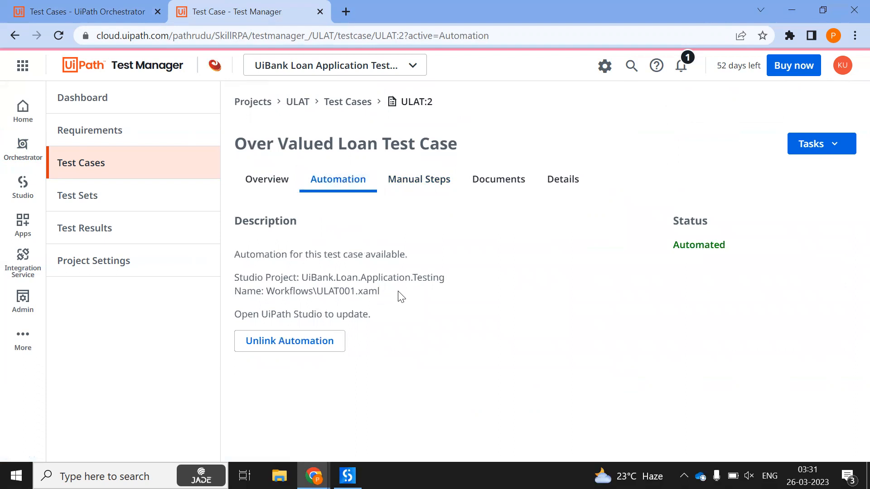
left_click_drag(380, 292, 236, 256)
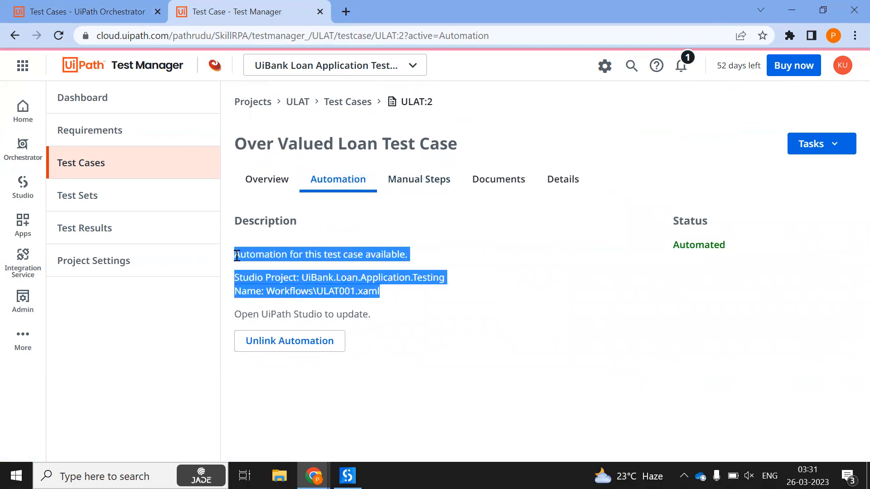
left_click(401, 299)
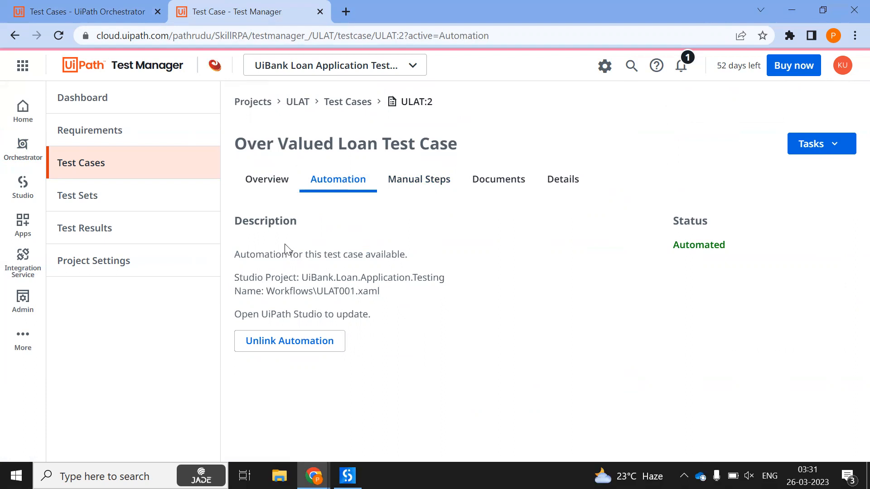
left_click(122, 10)
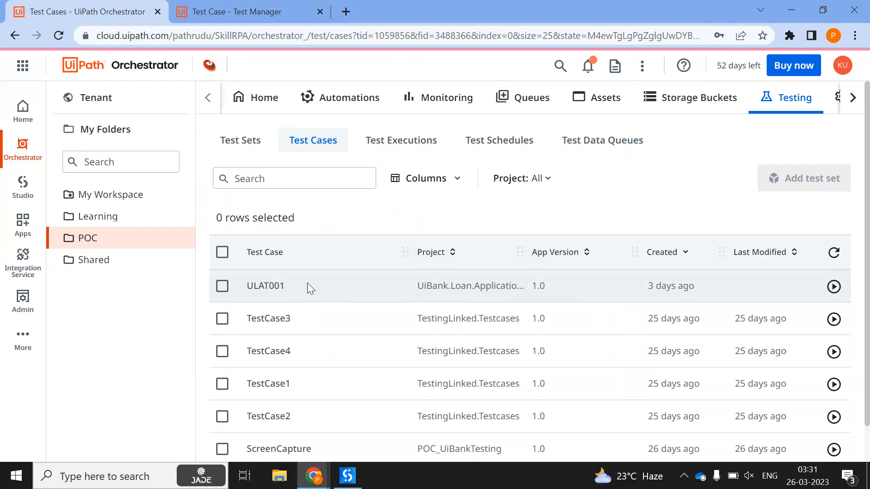
Close UiPath Studio and get back to the POC folder's test cases list
left_click(348, 476)
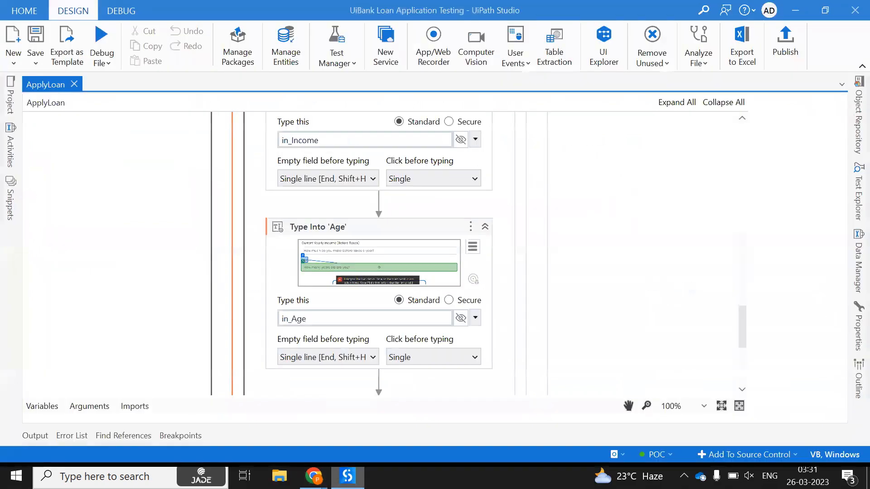
left_click(851, 6)
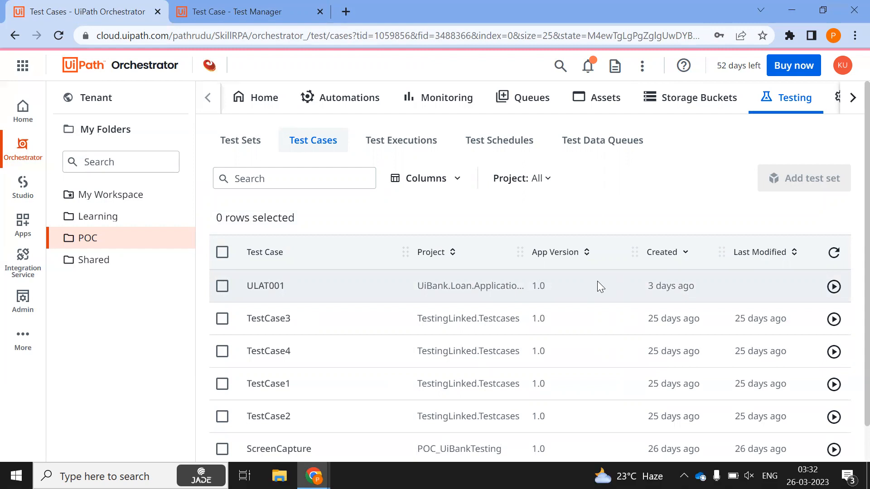
left_click(238, 139)
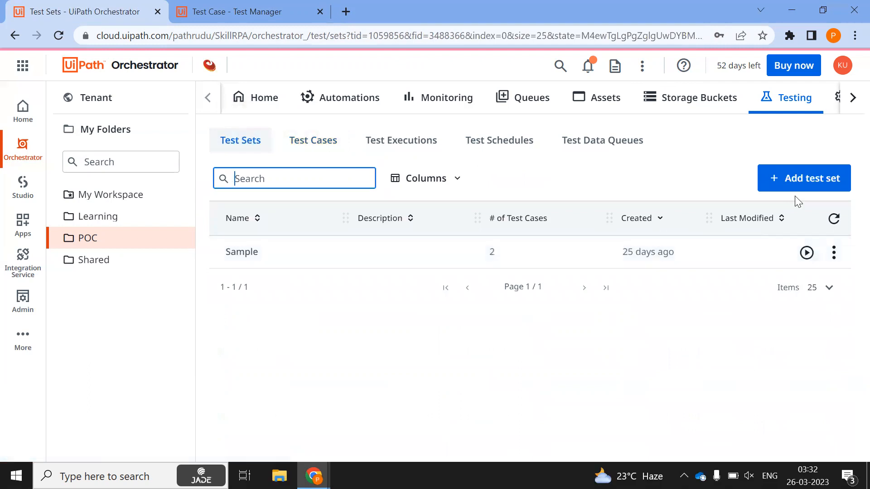
left_click(325, 145)
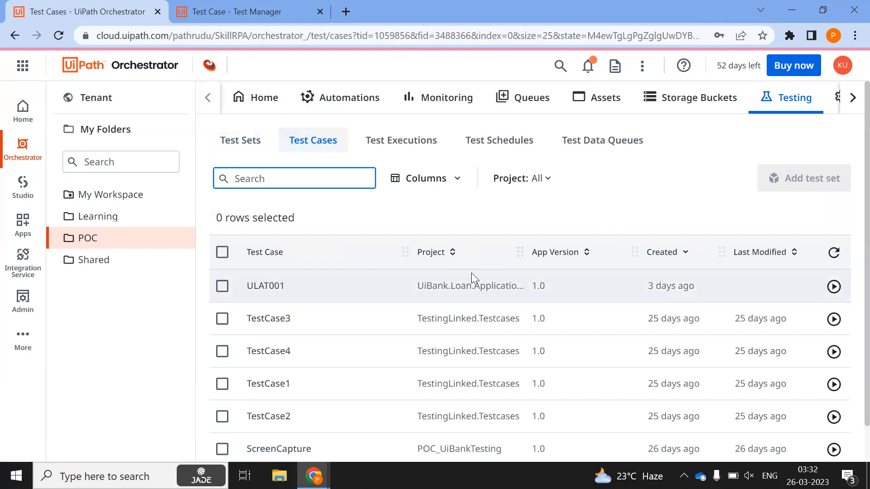
left_click(115, 238)
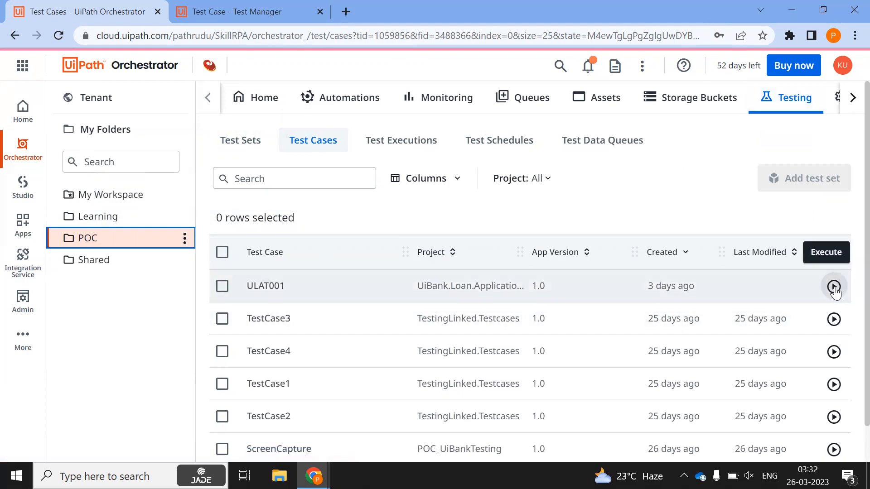
Close the UiBank browser window and start executing ULAT001
mouse_move(313, 475)
left_click(384, 402)
left_click(851, 10)
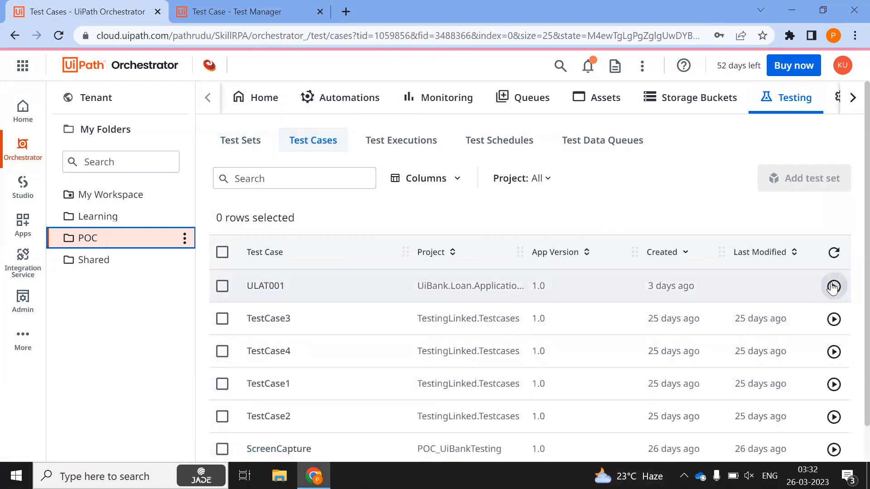
left_click(833, 286)
Execute ULAT001 under the admin account on machine HDL-87C76G3
left_click(202, 328)
left_click(83, 353)
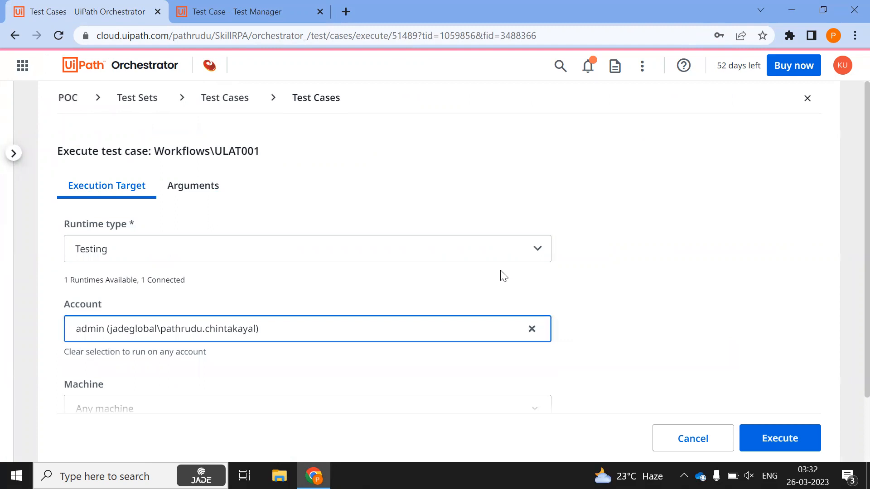
scroll(503, 274, "down", 2)
left_click(144, 331)
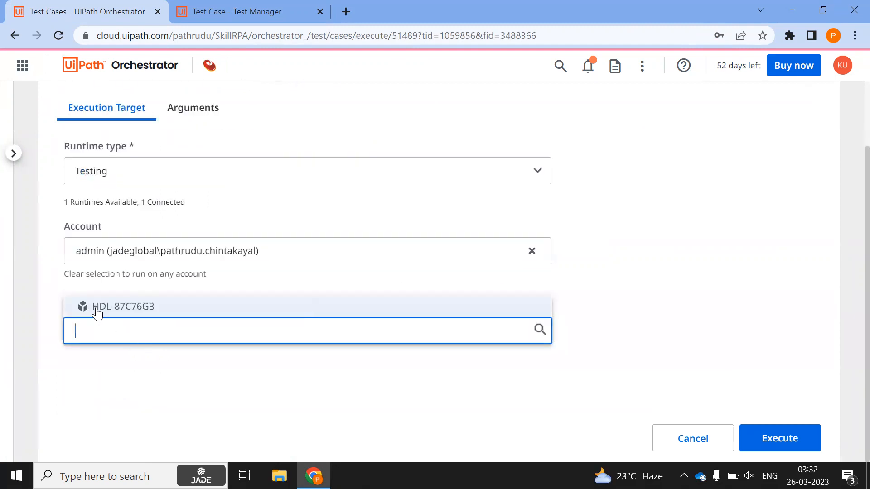
left_click(97, 308)
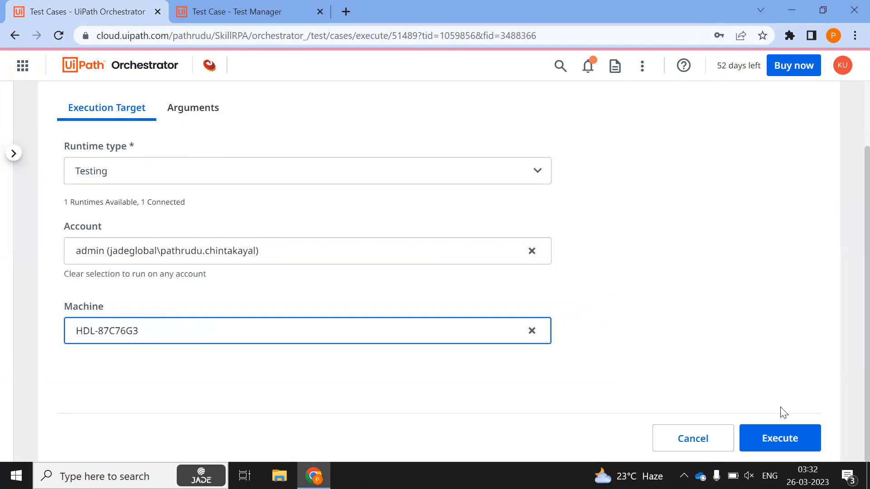
left_click(776, 448)
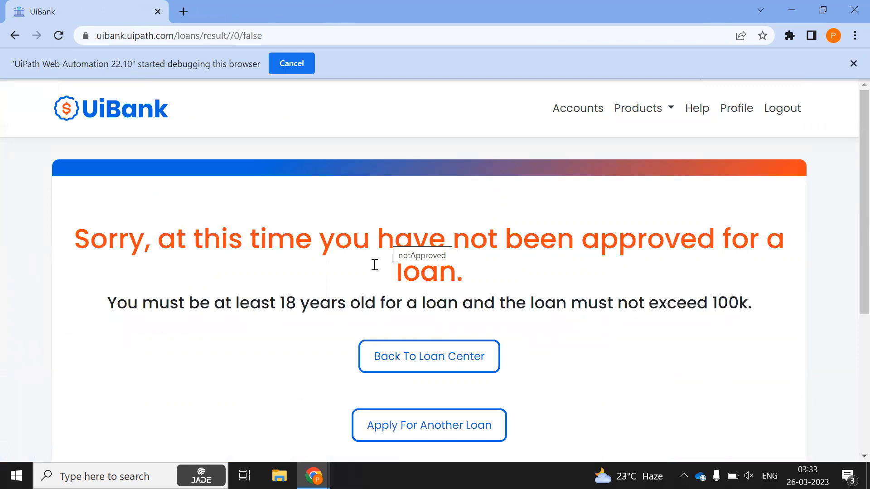
Open the assertion results for the ULAT001 run
mouse_move(313, 476)
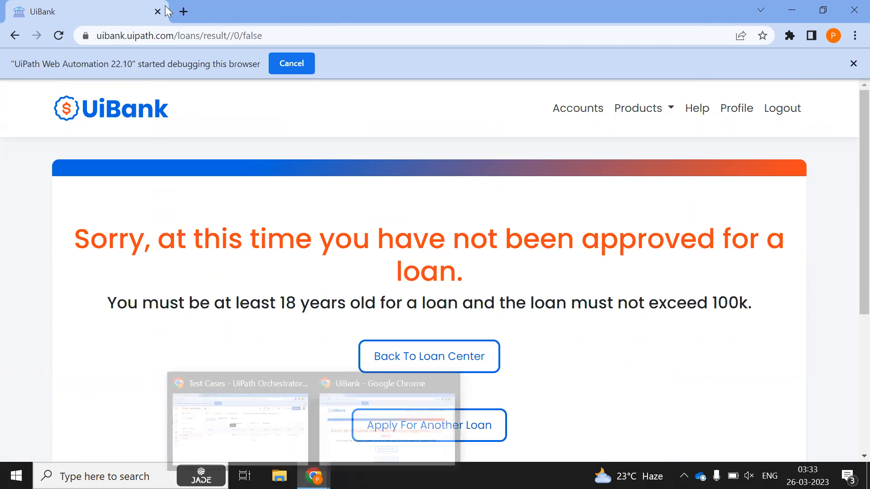
left_click(240, 410)
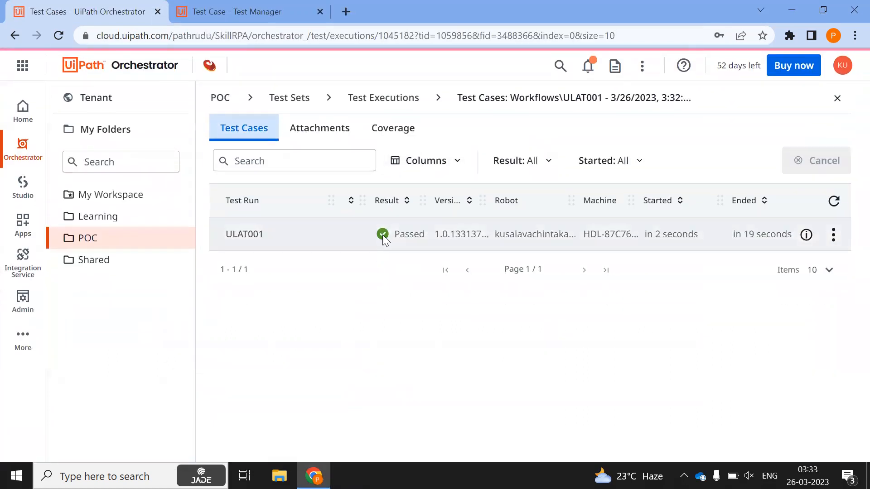
left_click(833, 237)
left_click(775, 267)
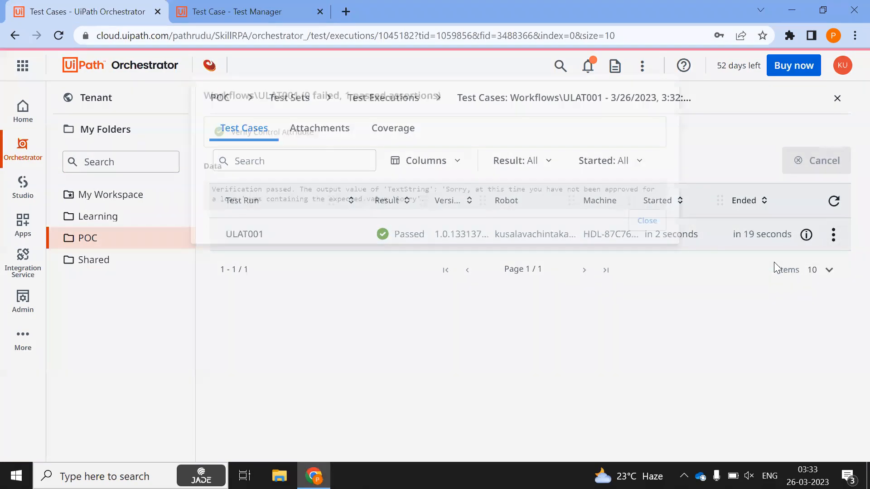
Inspect the Verify Control Attribute assertion message with expected value 'Sorry'
left_click_drag(155, 199, 278, 190)
left_click(441, 208)
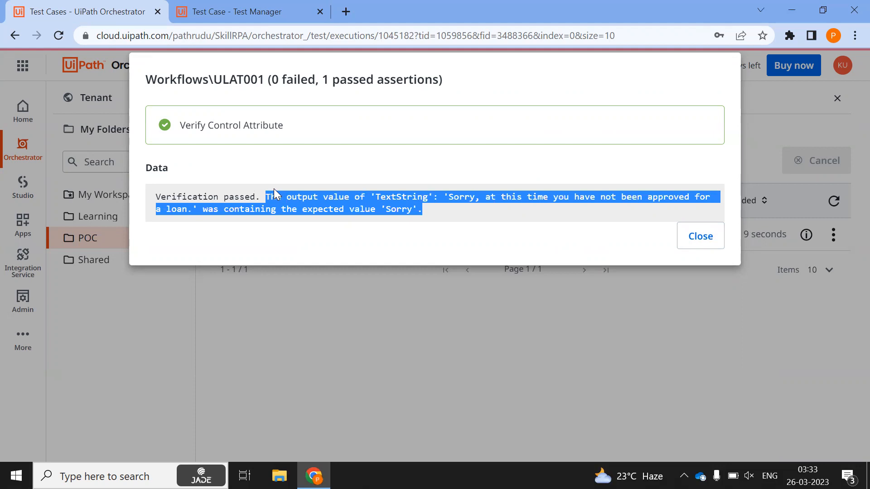
left_click(425, 214)
left_click_drag(425, 214, 265, 196)
left_click(396, 206)
left_click_drag(449, 196, 184, 206)
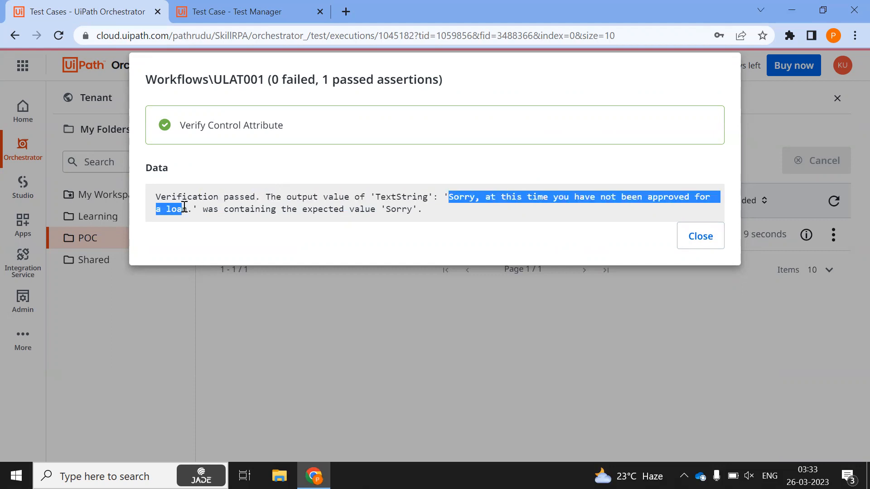
left_click(338, 209)
left_click_drag(411, 212, 385, 211)
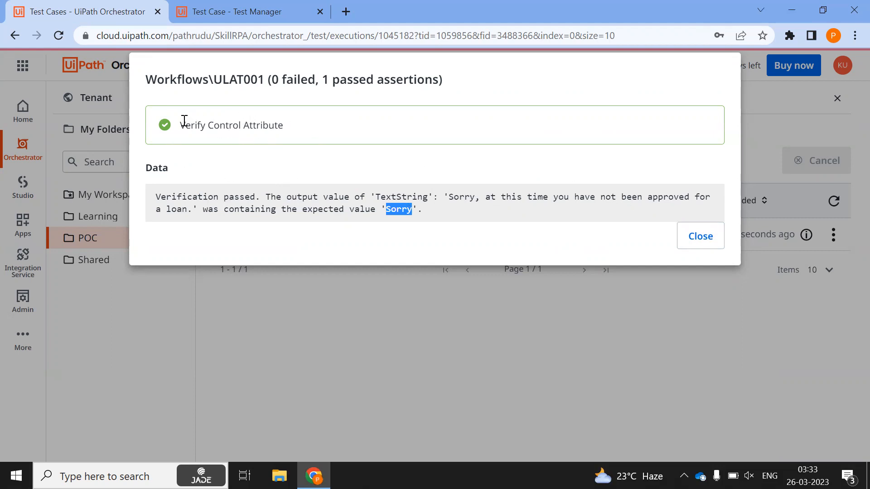
left_click_drag(184, 123, 301, 135)
left_click_drag(157, 196, 373, 196)
left_click(592, 225)
left_click(702, 237)
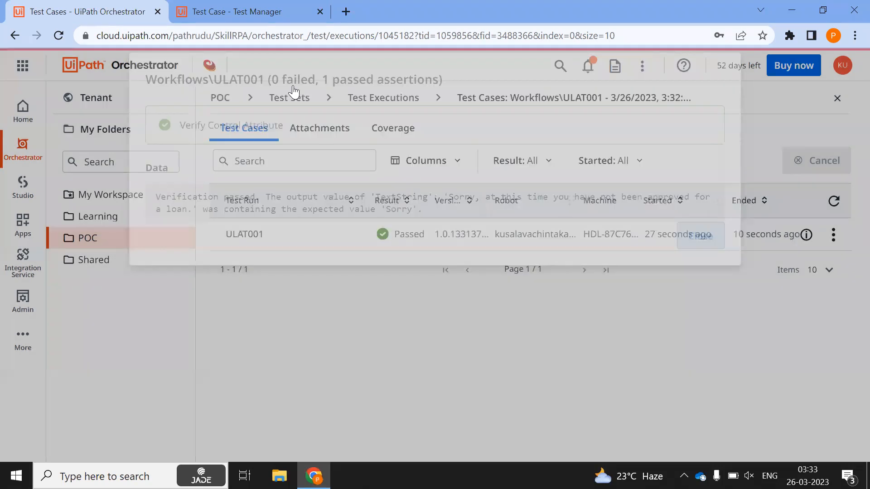
Open ULAT001's execution logs, then bring up File Explorer
left_click(833, 234)
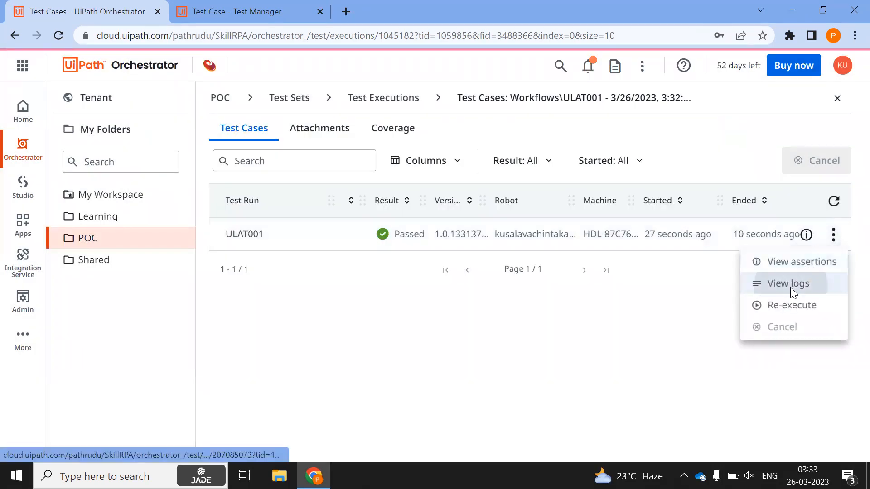
left_click(792, 284)
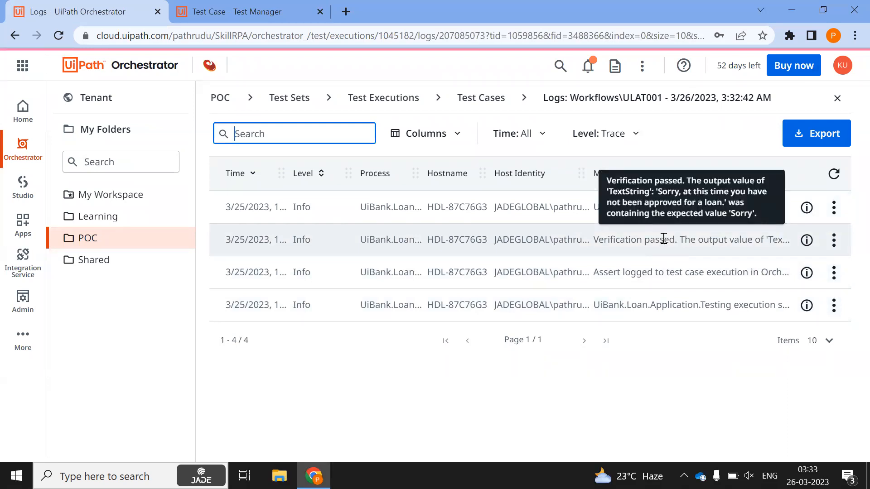
left_click(275, 474)
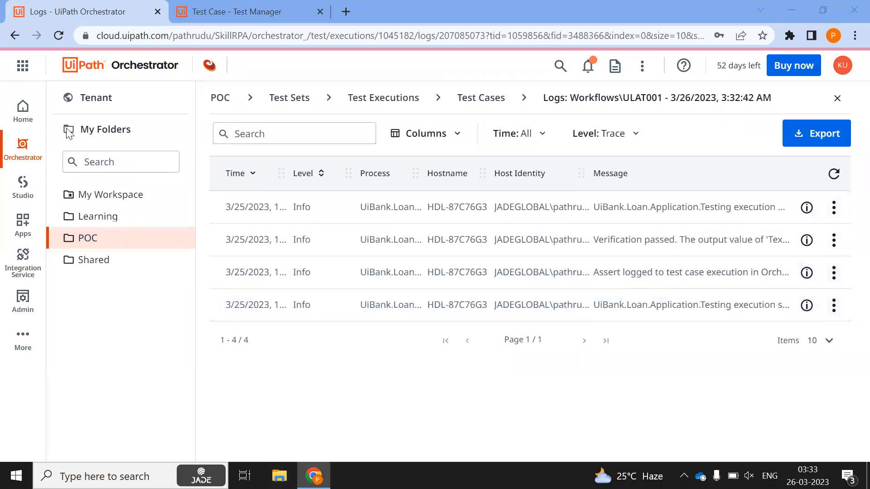
Select ULAT001.xaml in Documents > UiPath > UiBank Loan Application Testing > Workflows, then minimize Explorer
left_click(45, 190)
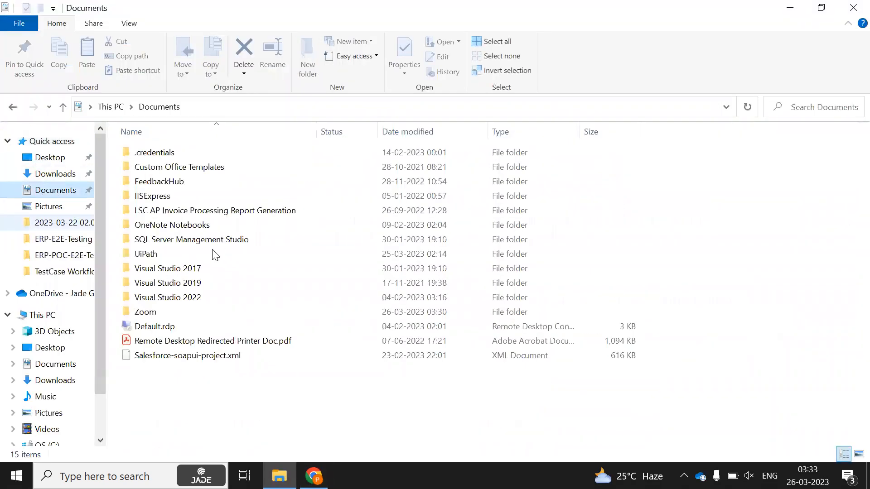
double_click(163, 254)
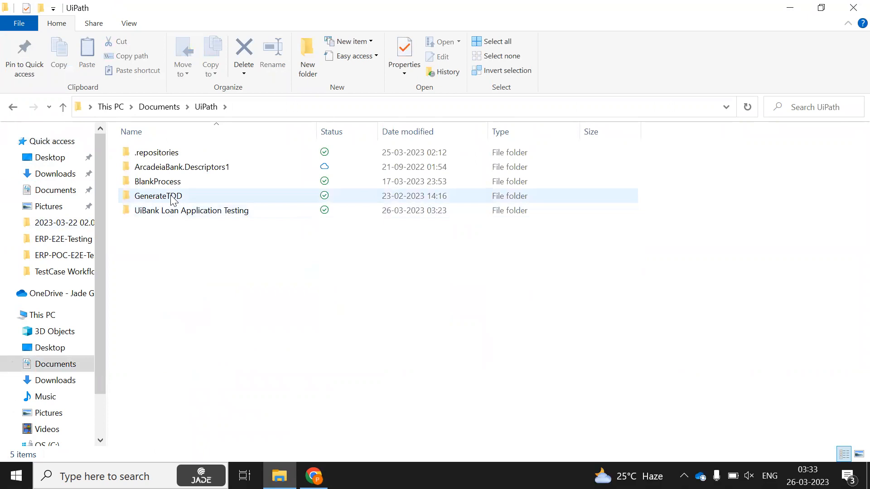
double_click(170, 212)
double_click(172, 269)
left_click(193, 176)
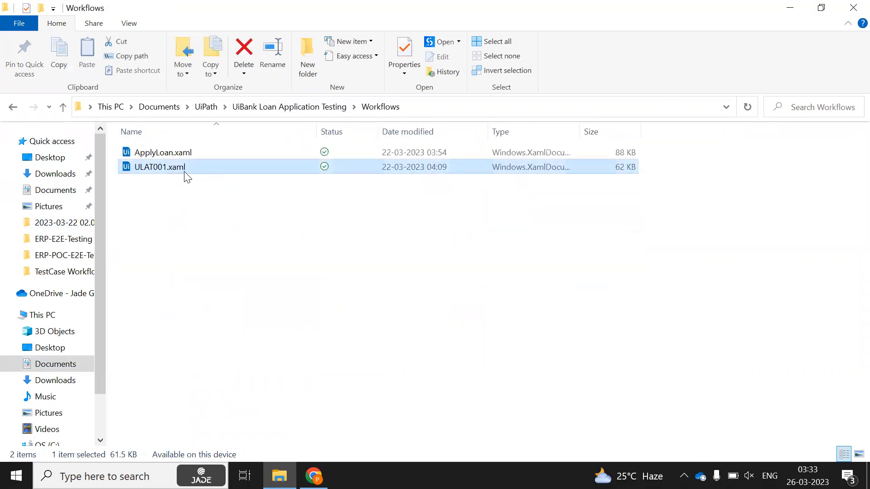
left_click(790, 7)
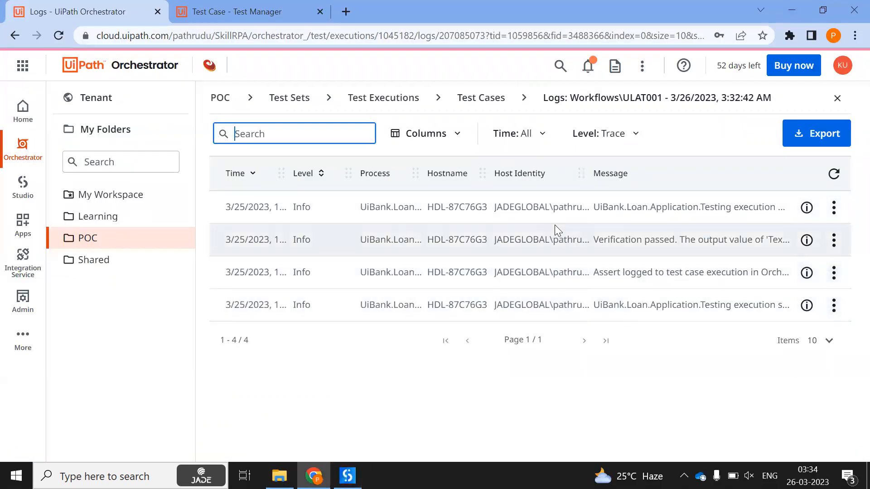
Reopen test case ULAT:2 to check its tasks, then open test set ULAT:3
left_click(244, 6)
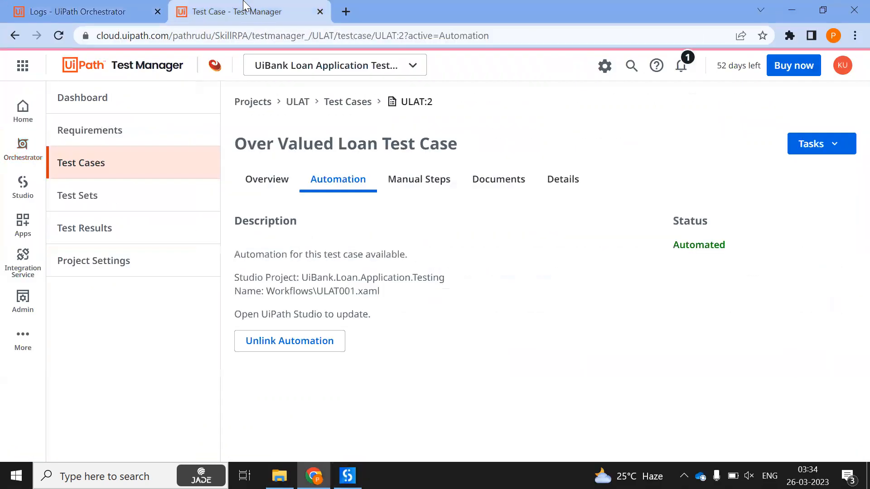
left_click(112, 168)
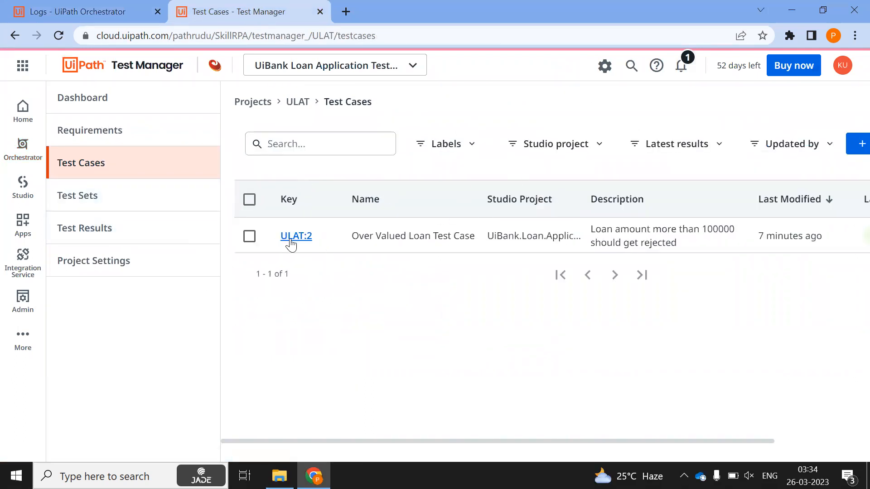
left_click(291, 237)
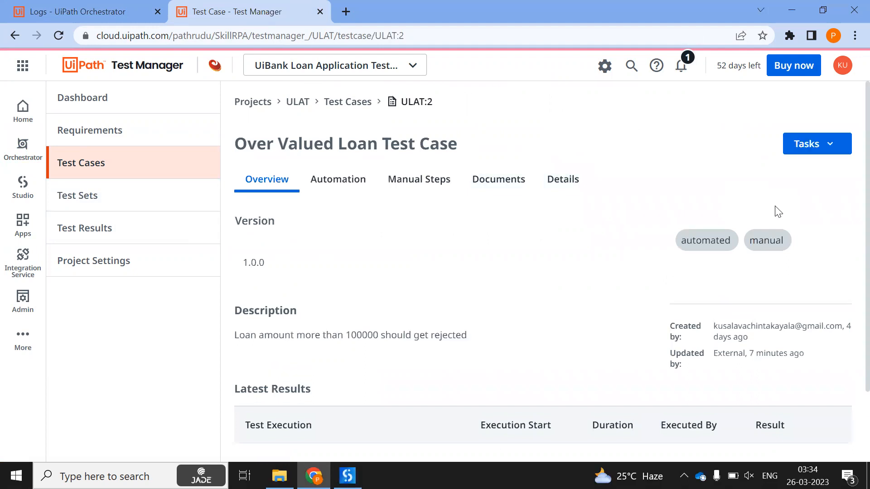
left_click(812, 151)
left_click(590, 257)
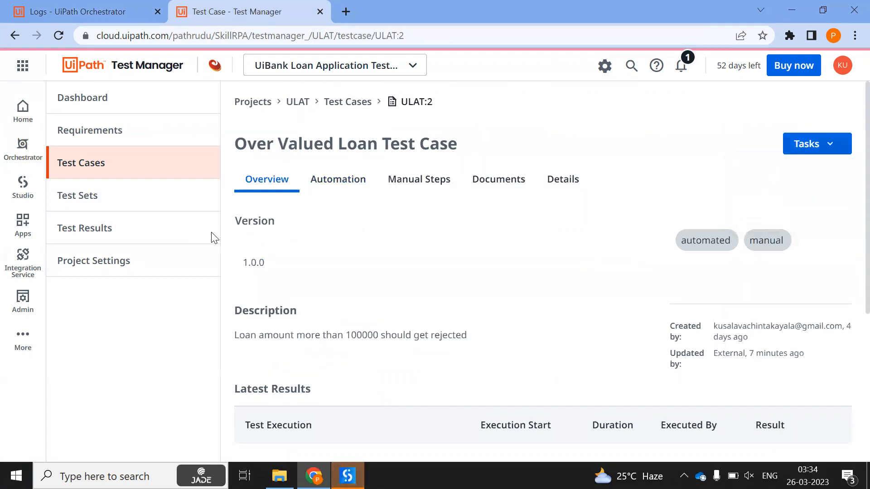
left_click(90, 204)
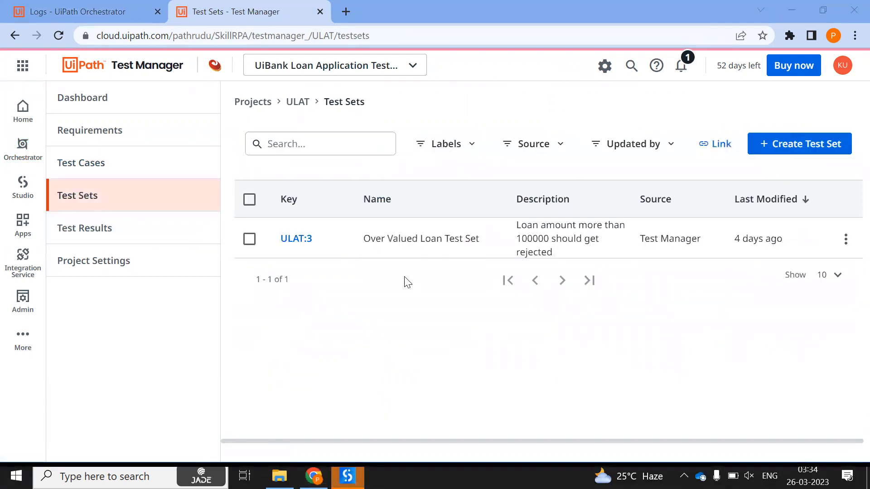
left_click(292, 239)
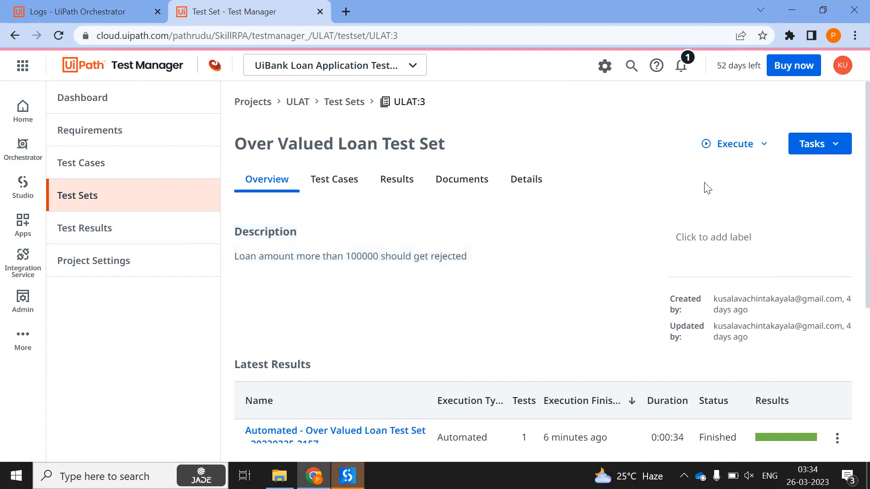
Run the Over Valued Loan Test Set as an automated execution and close the UiBank tab
left_click(747, 152)
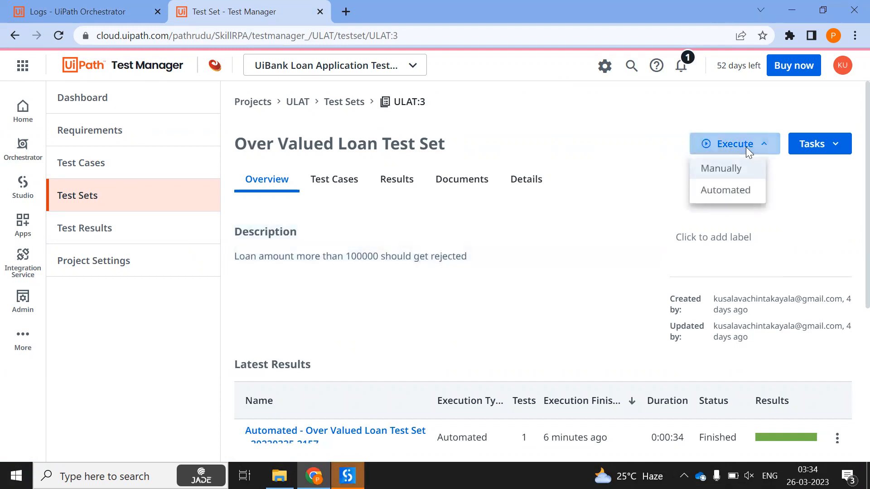
left_click(724, 190)
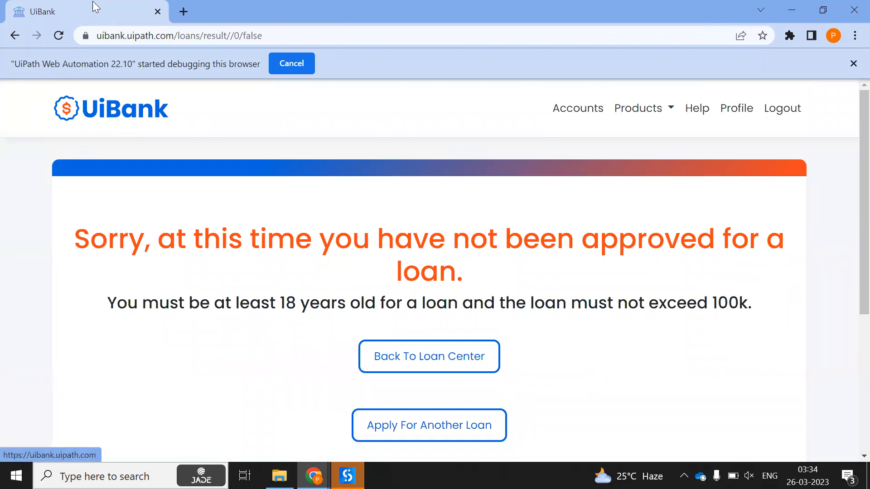
left_click(158, 13)
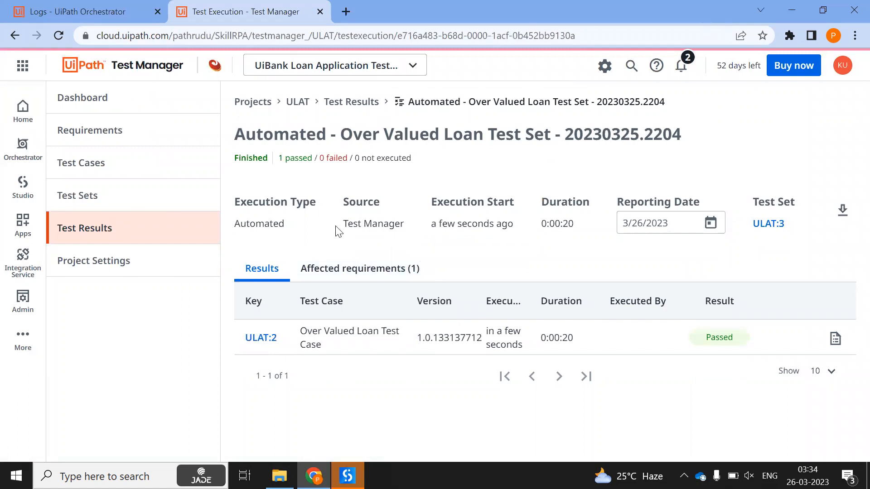
Check the run's Test Manager source, start time and 0:00:20 duration, then open the test case's latest results
left_click_drag(339, 225, 410, 230)
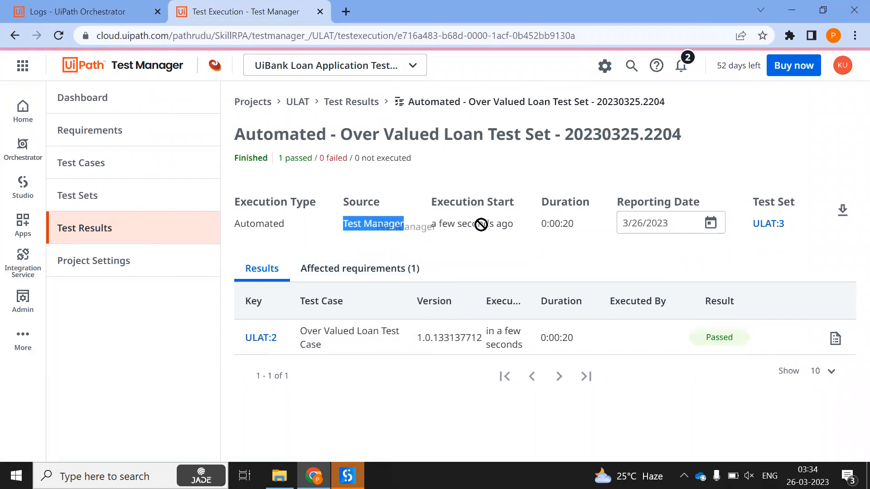
left_click_drag(513, 227, 428, 227)
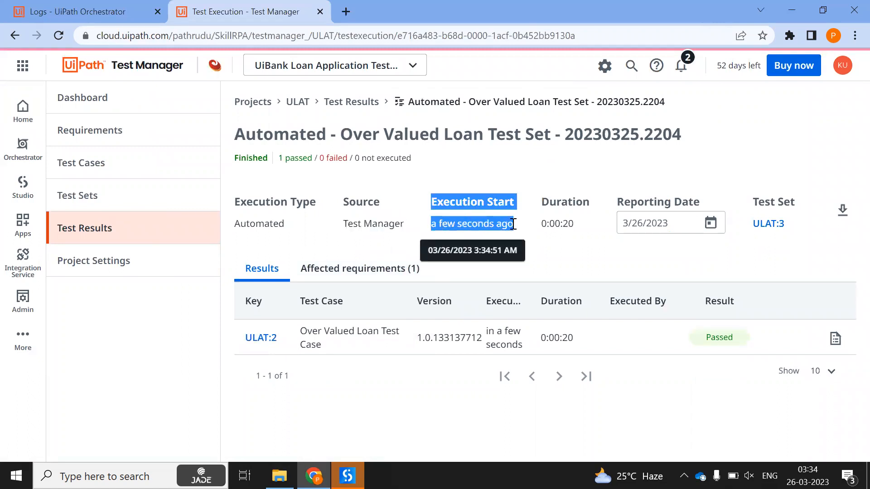
left_click(544, 224)
left_click_drag(584, 229, 542, 230)
left_click(566, 224)
left_click(542, 225)
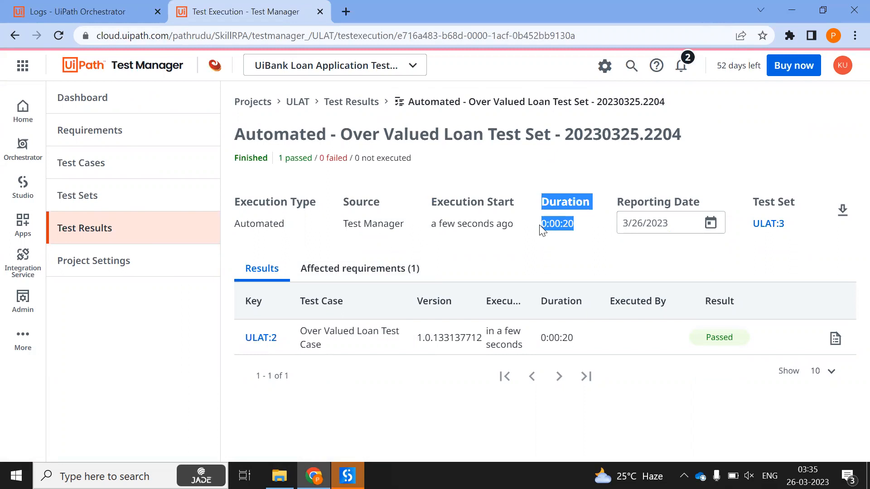
left_click(574, 228)
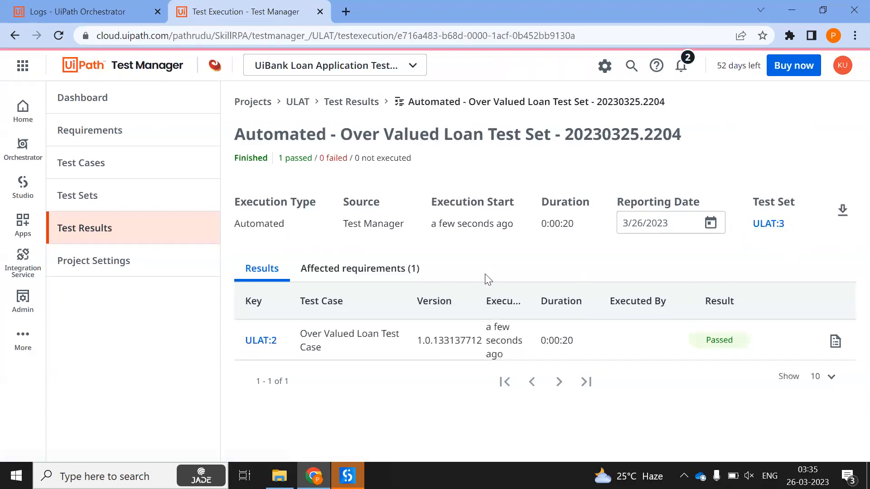
left_click(835, 340)
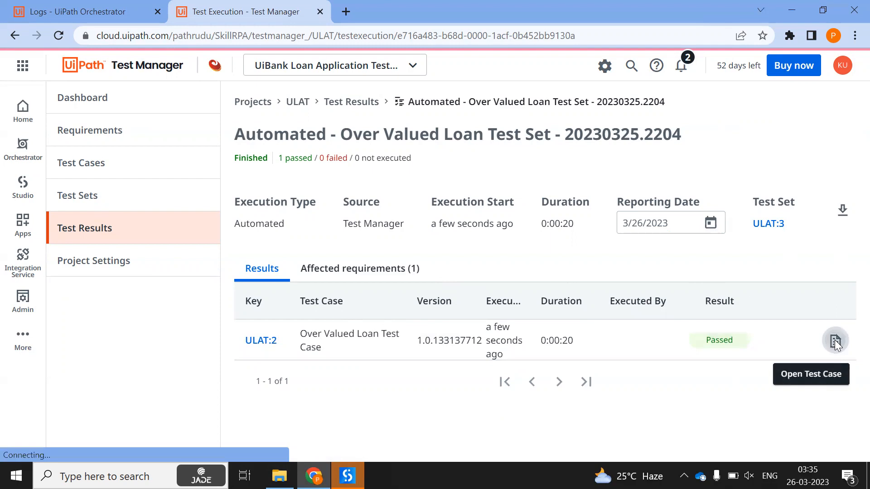
scroll(499, 230, "down", 5)
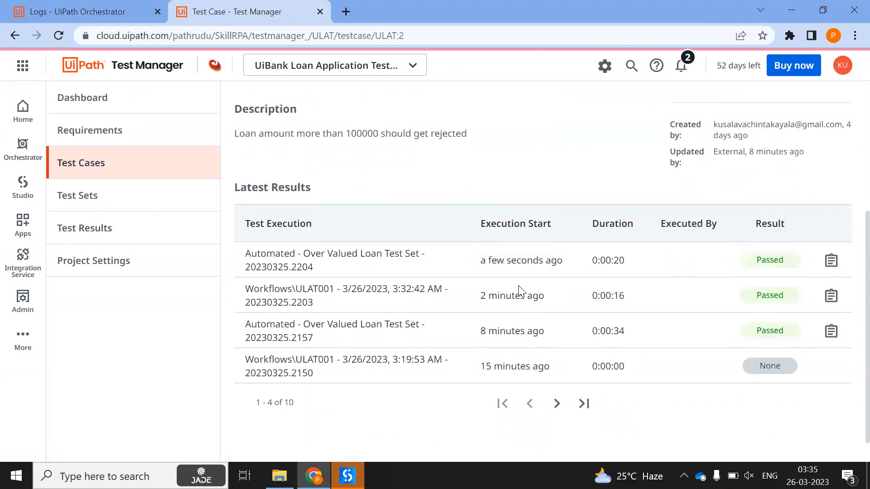
Note the run started 2 minutes ago, then go from ULAT001's logs to Test Executions
left_click_drag(478, 295, 550, 298)
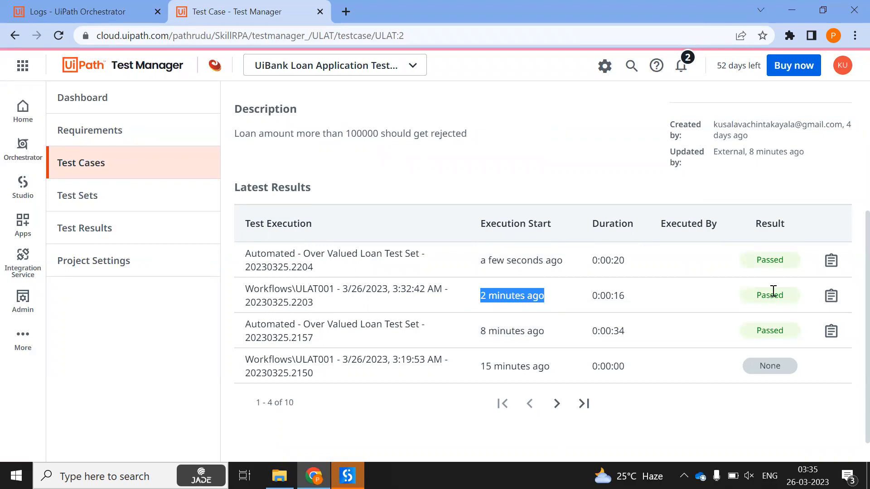
left_click(77, 12)
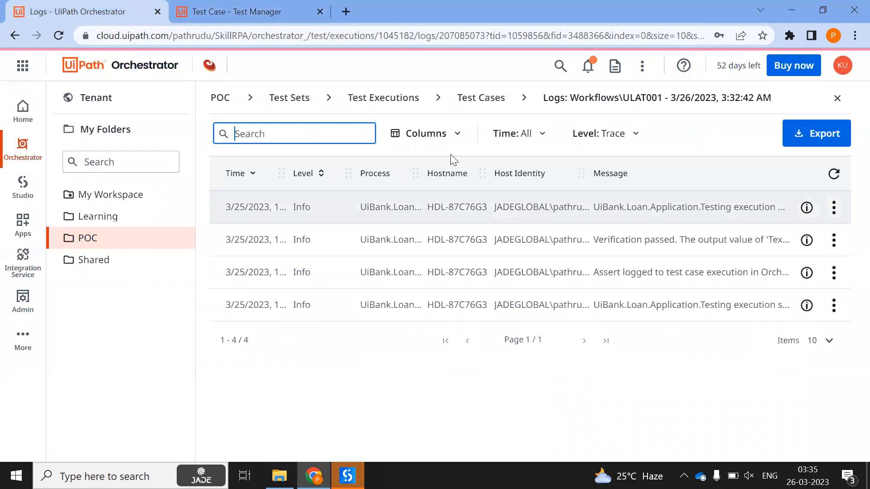
left_click(412, 99)
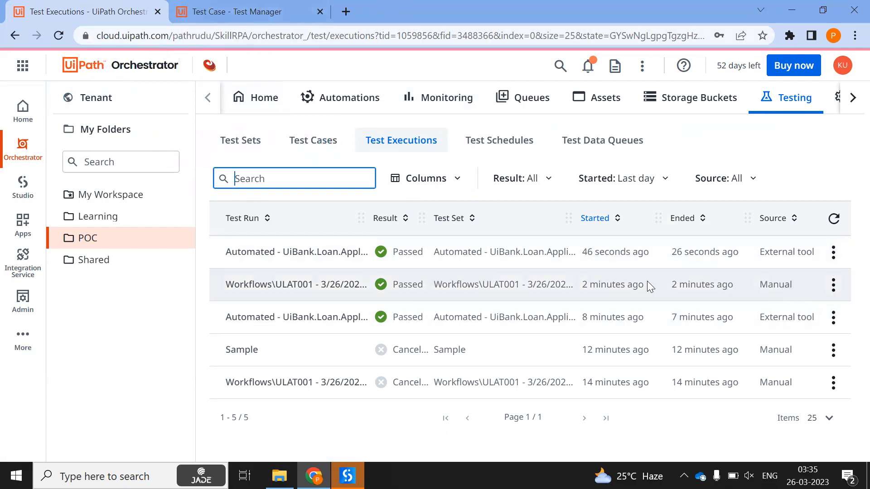
Compare ULAT001's Manual source with the latest run's External tool source, then return to Test Manager
left_click_drag(801, 285, 751, 285)
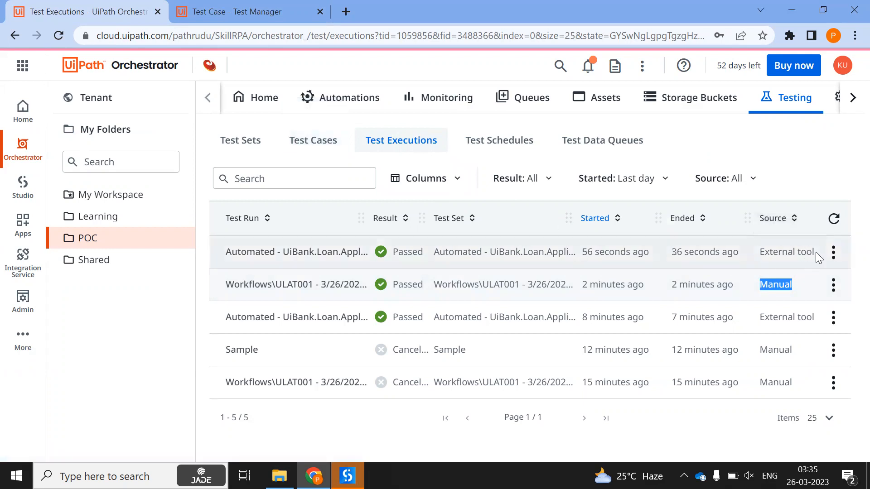
left_click(762, 253)
left_click_drag(761, 253, 812, 253)
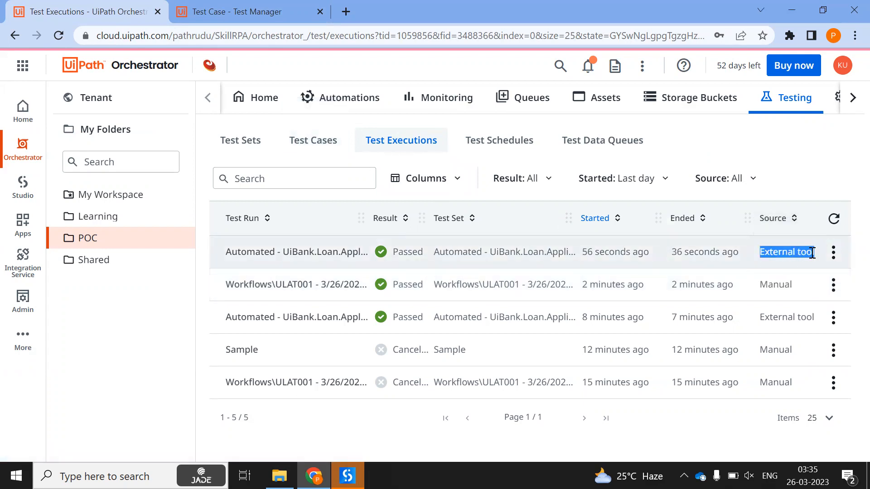
left_click(271, 10)
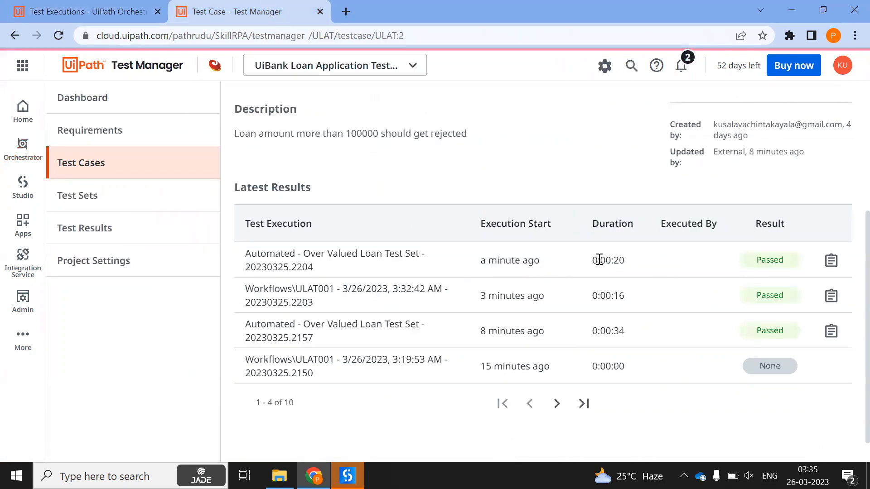
Check the ULAT001 run's Orchestrator source, then open ULAT:2's newest result from the latest test set execution
left_click(831, 295)
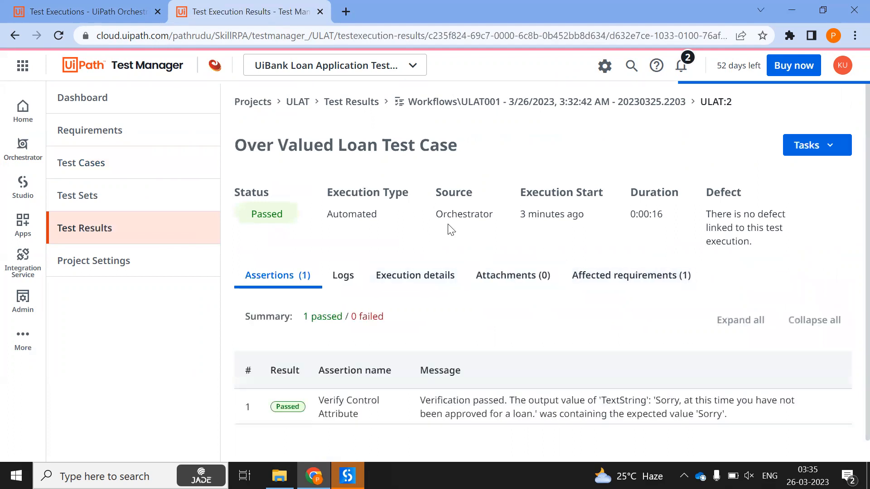
left_click_drag(437, 214, 523, 221)
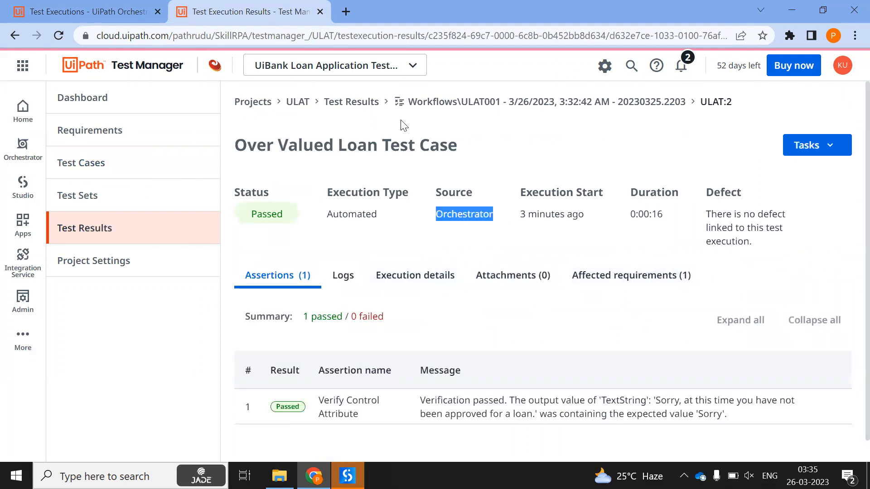
left_click(351, 102)
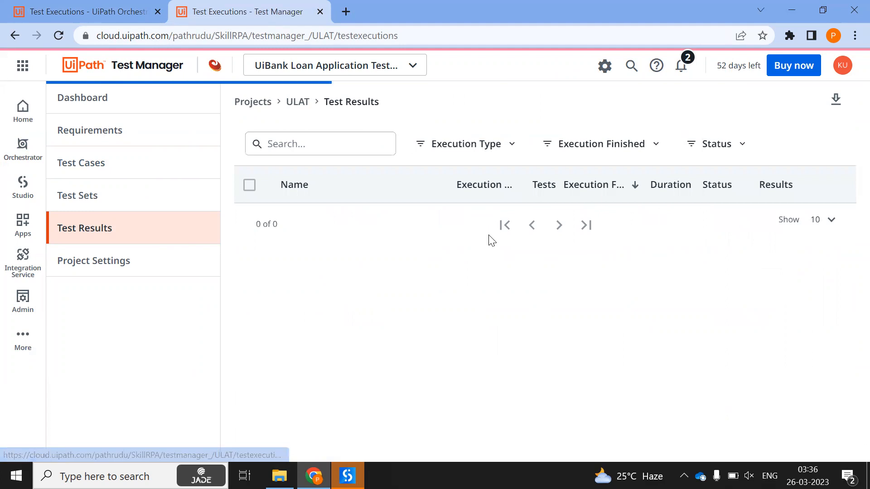
left_click(356, 225)
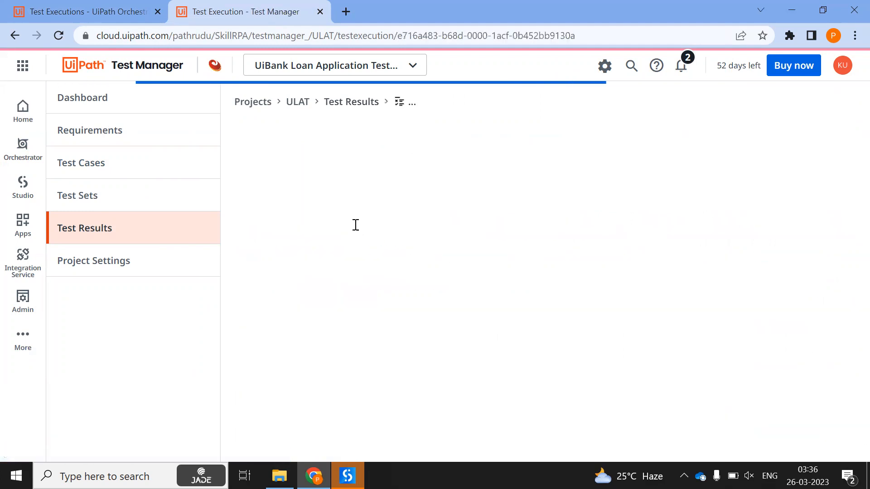
left_click(829, 339)
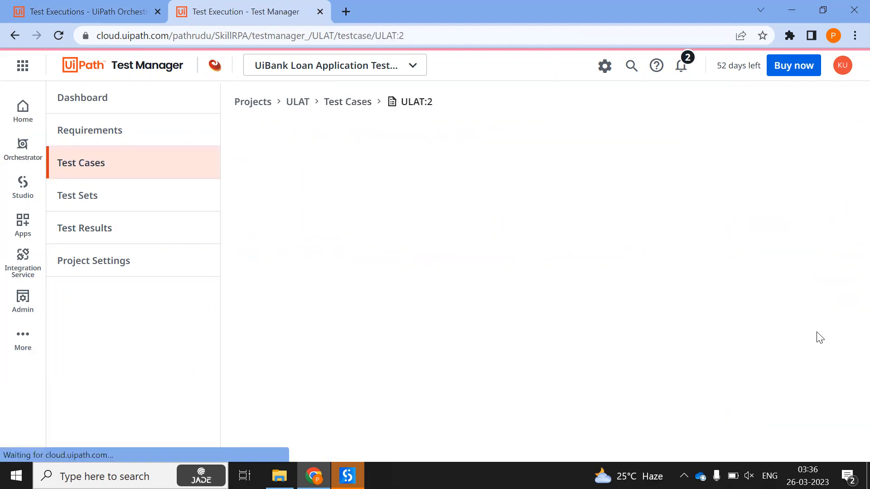
scroll(368, 237, "down", 4)
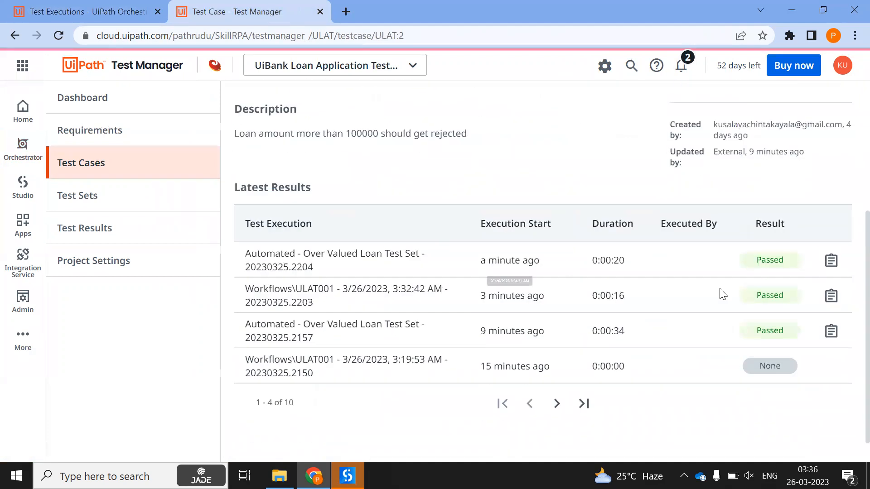
right_click(832, 297)
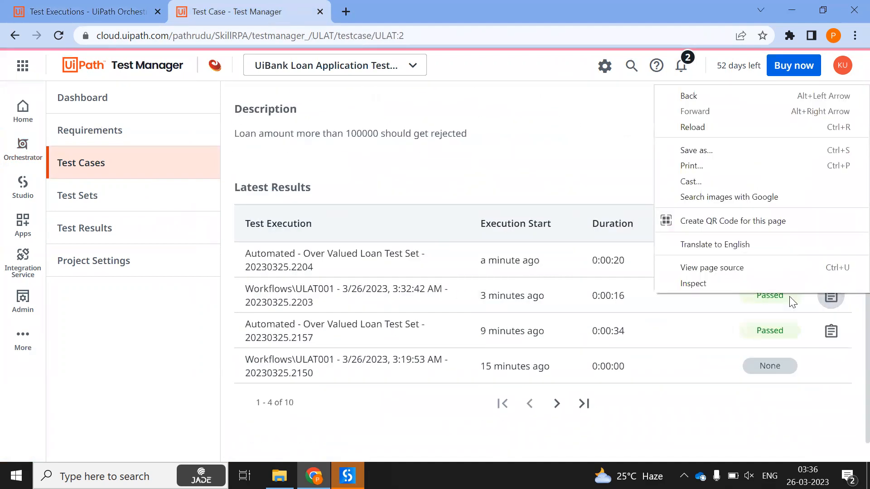
left_click(724, 316)
left_click(830, 267)
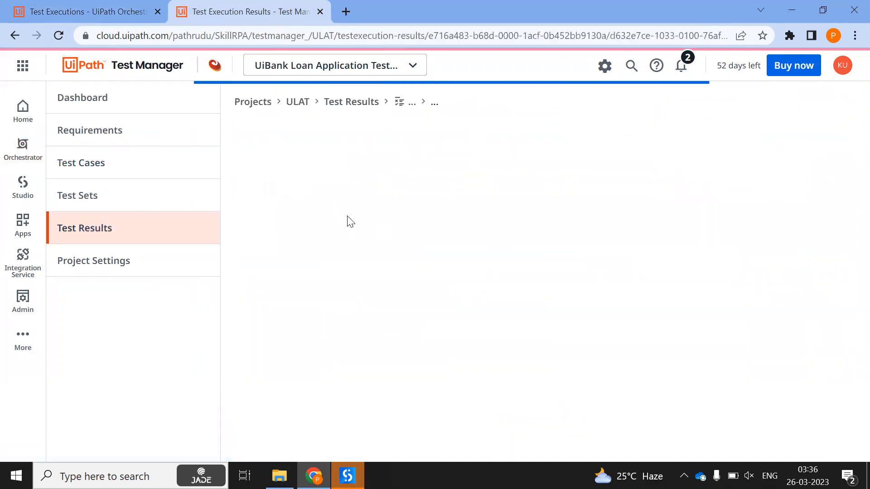
Review the result's Test Manager source, execution type, start time, duration and available tasks
left_click_drag(438, 210, 502, 220)
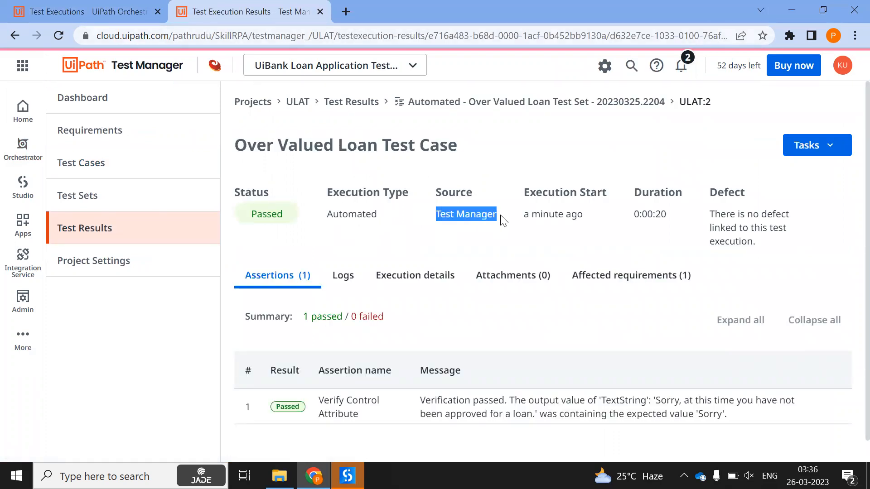
left_click(503, 221)
left_click_drag(399, 211, 494, 218)
left_click(495, 219)
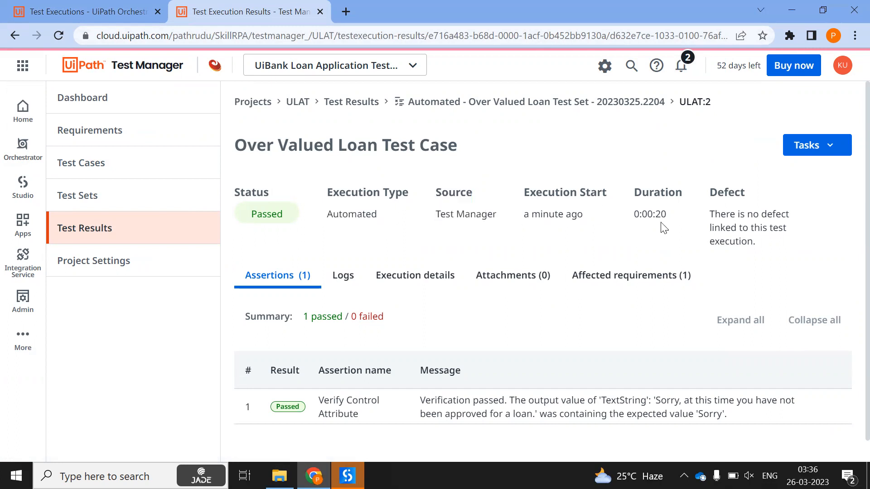
left_click_drag(659, 214, 511, 211)
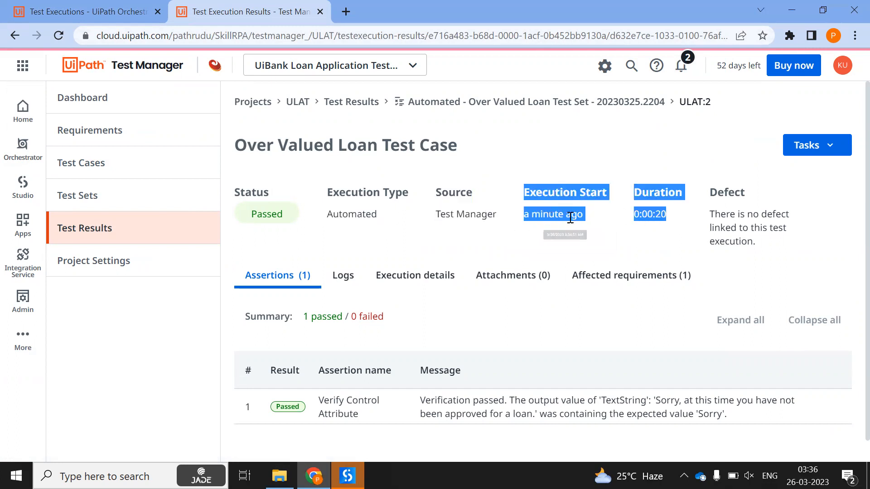
left_click(655, 218)
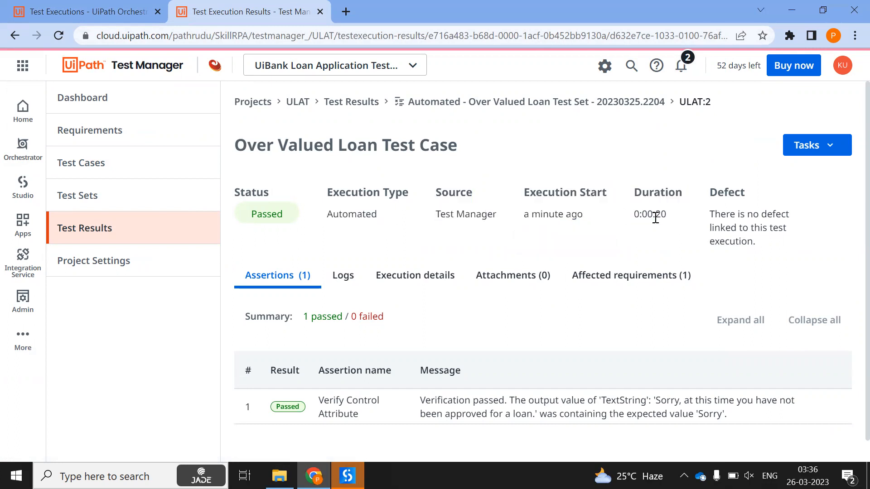
left_click(815, 147)
left_click(565, 243)
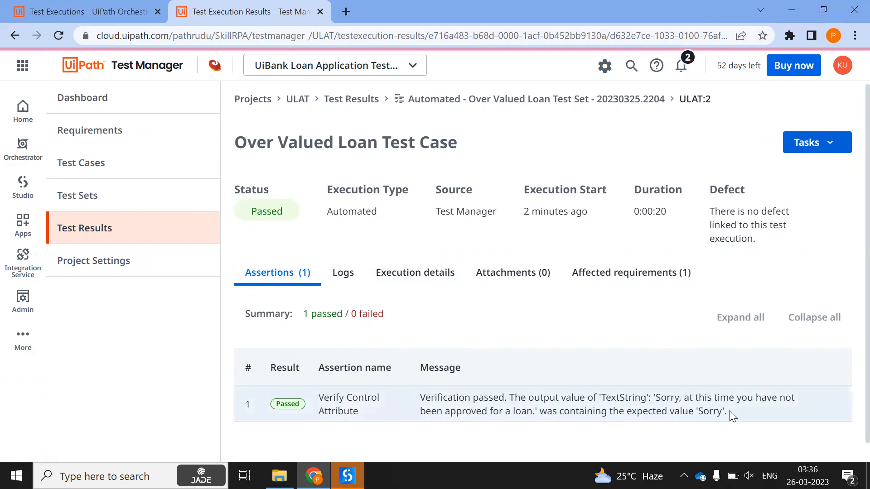
left_click(347, 476)
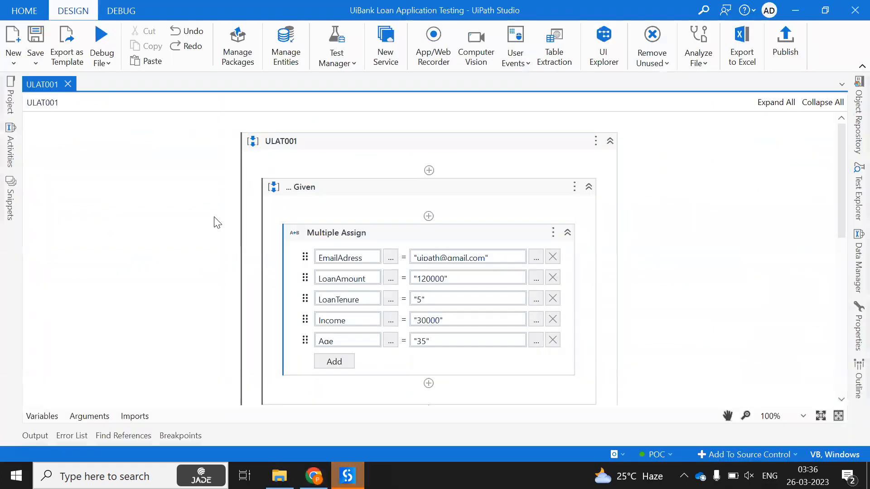
Retitle the Use Browser's Verify Control Attribute activity to 'Verify Control Attribute - Loan Status' and save
scroll(220, 245, "down", 5)
scroll(186, 253, "down", 4)
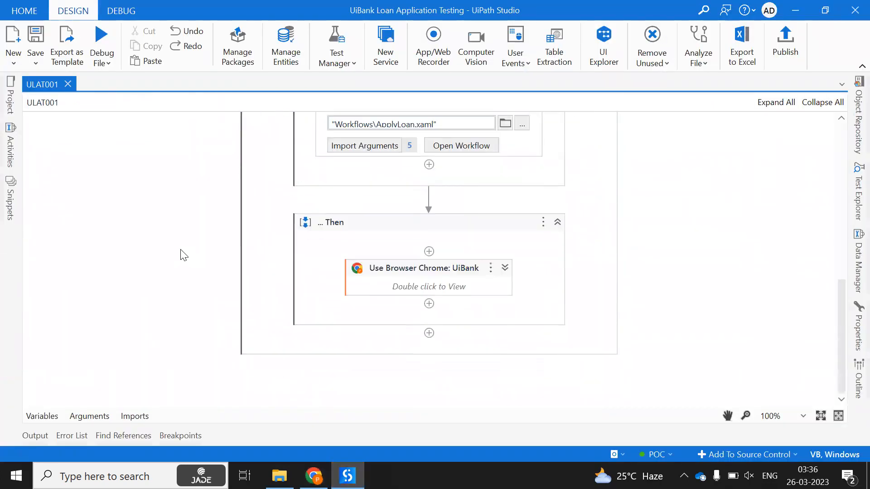
left_click(506, 268)
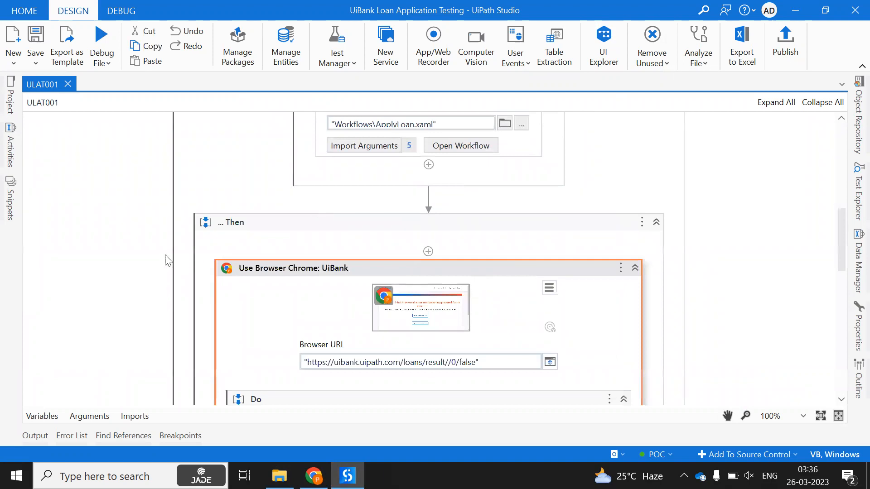
scroll(181, 258, "down", 10)
scroll(190, 261, "down", 2)
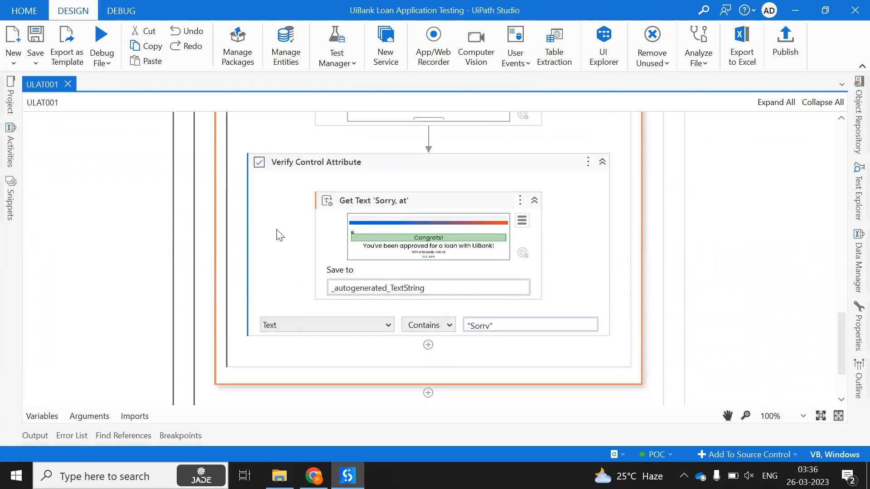
left_click(593, 221)
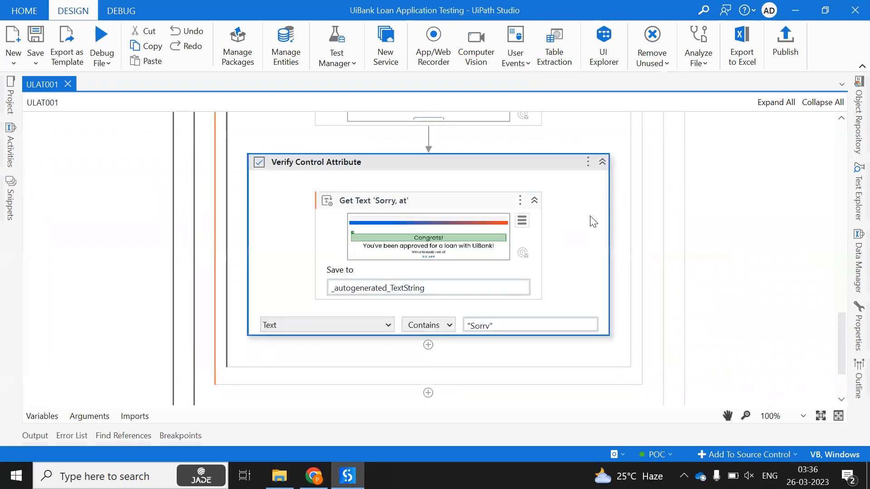
left_click(852, 329)
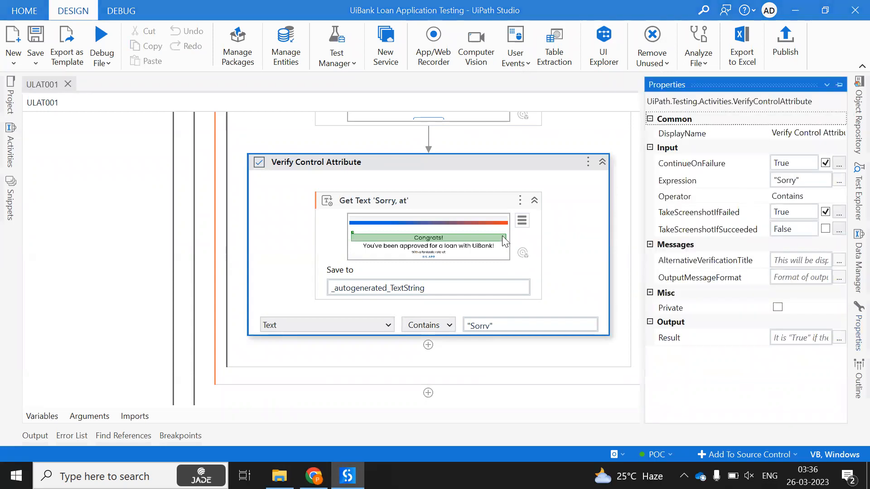
left_click(838, 85)
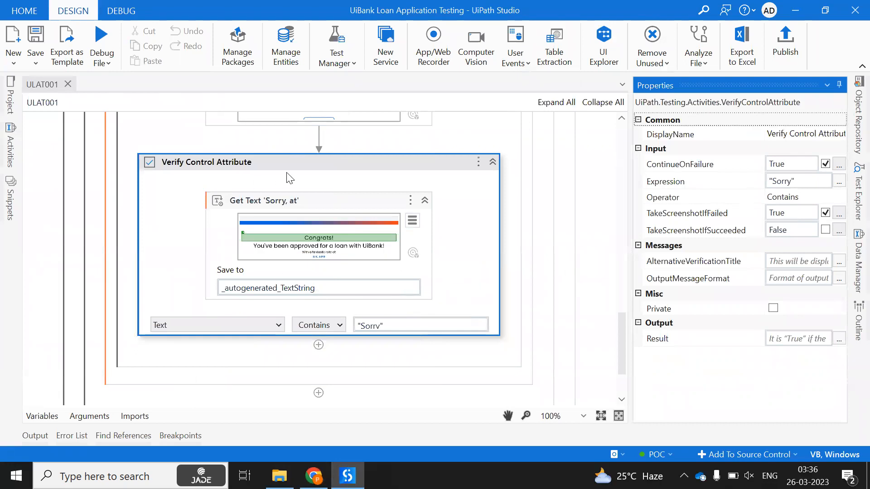
left_click(231, 166)
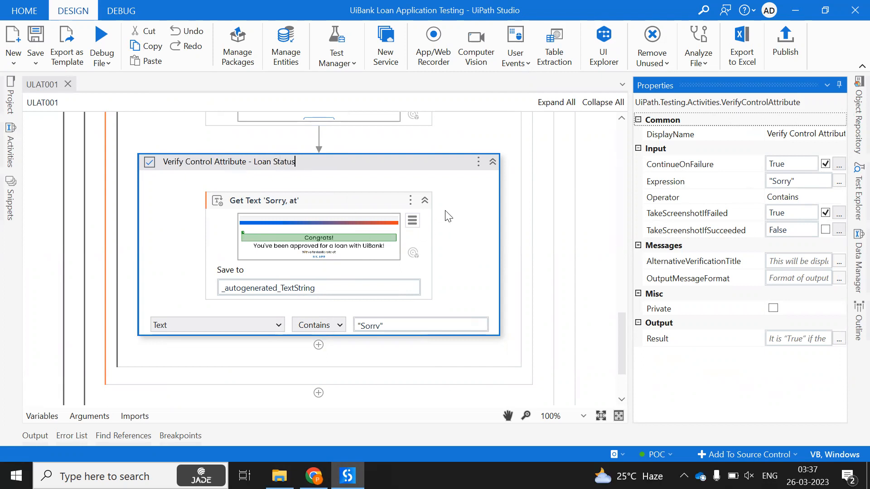
key("ctrl+s")
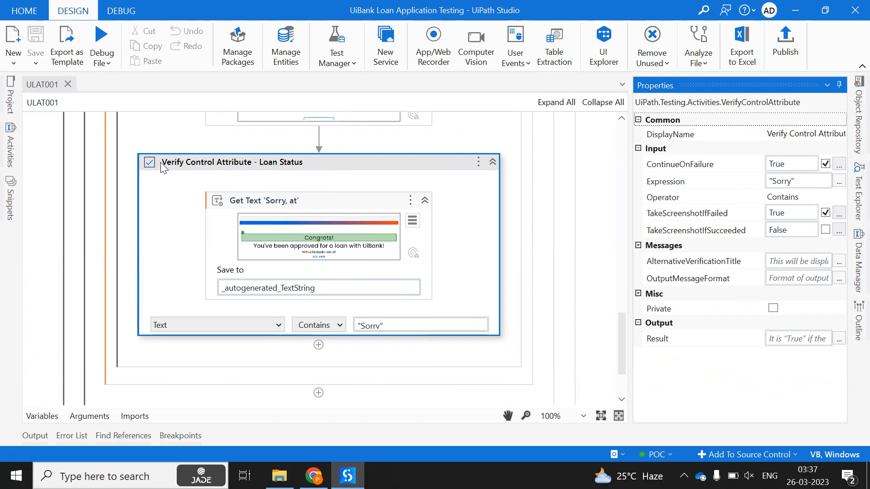
left_click(314, 475)
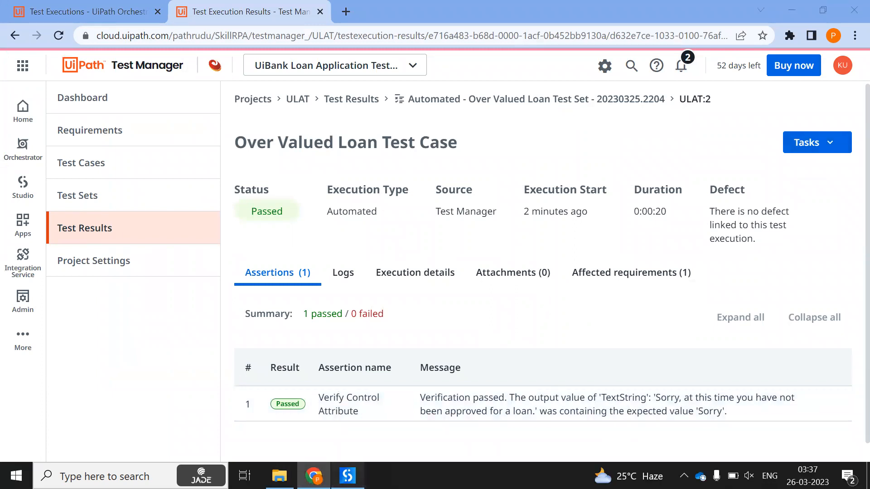
Publish UiBank.Loan.Application.Testing from Studio as version 1.0.133481239 and acknowledge the success message
left_click(348, 476)
left_click(786, 48)
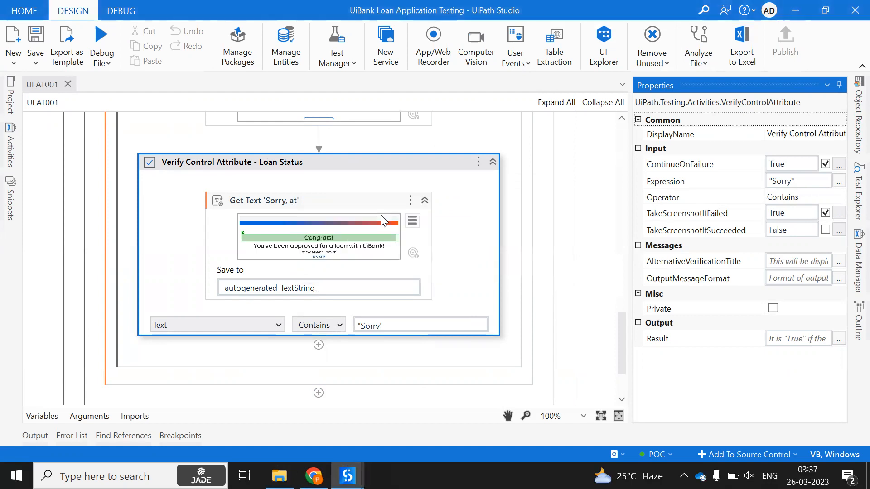
left_click(607, 381)
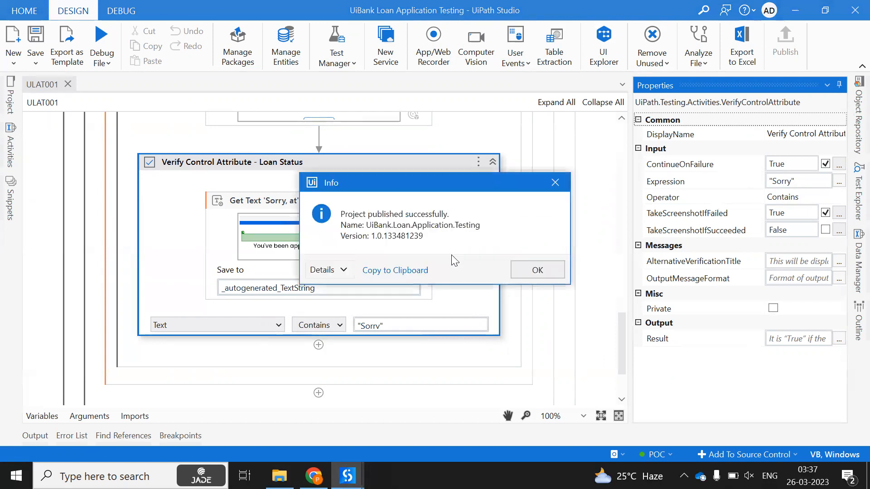
left_click(533, 268)
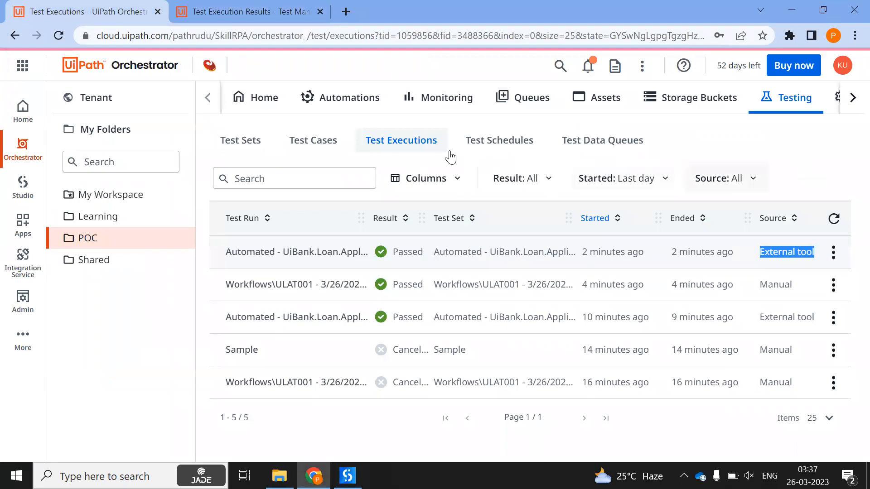
Refresh Orchestrator's Test Cases list to confirm ULAT001's update, cancelling its Execute panel
left_click(319, 146)
left_click(834, 253)
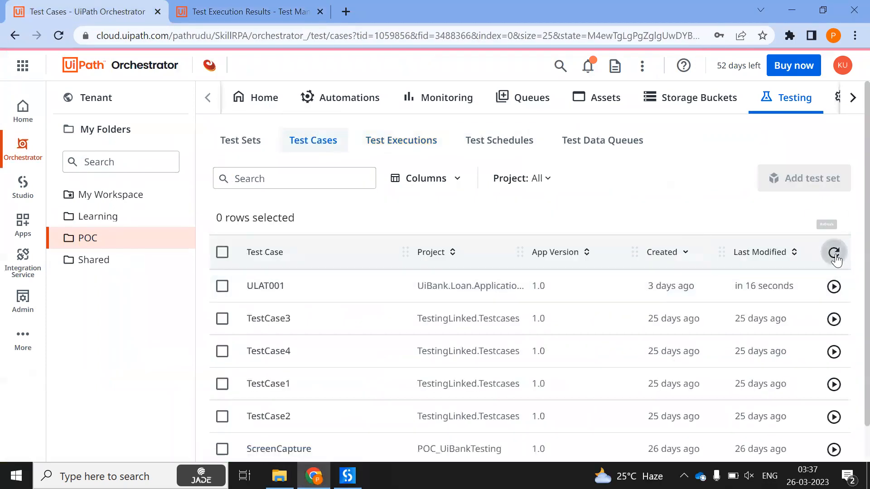
left_click(834, 253)
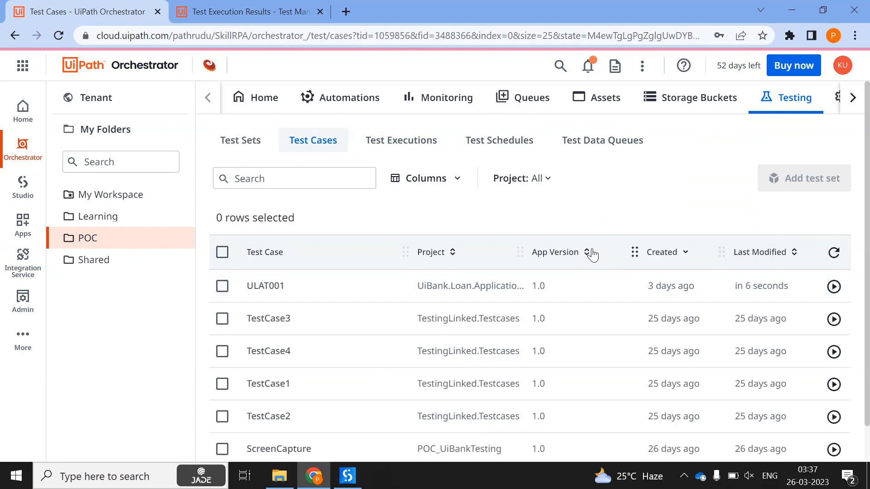
left_click(833, 287)
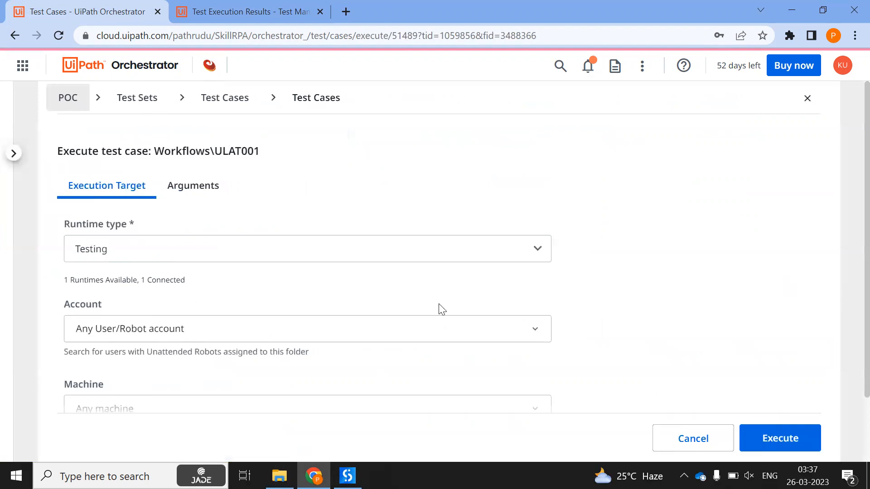
left_click(685, 438)
Run the Over Valued Loan Test Set (ULAT:3) as an automated execution, closing the UiBank page afterward
left_click(244, 12)
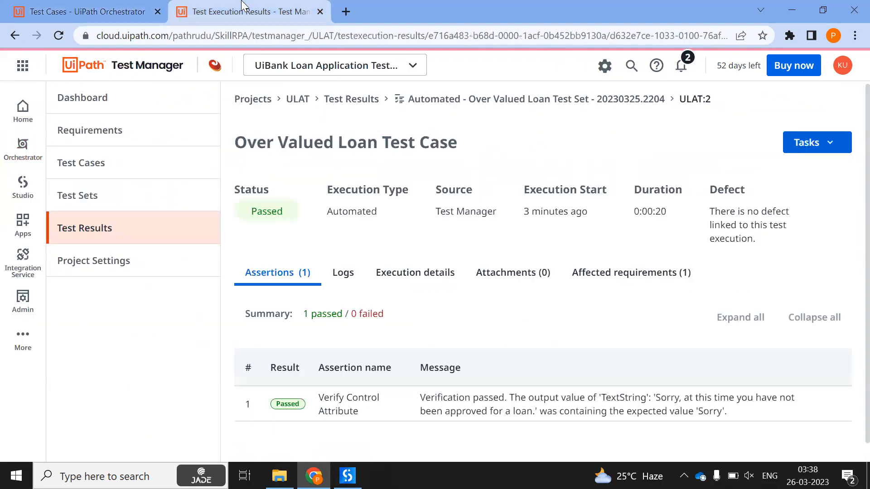
left_click(93, 197)
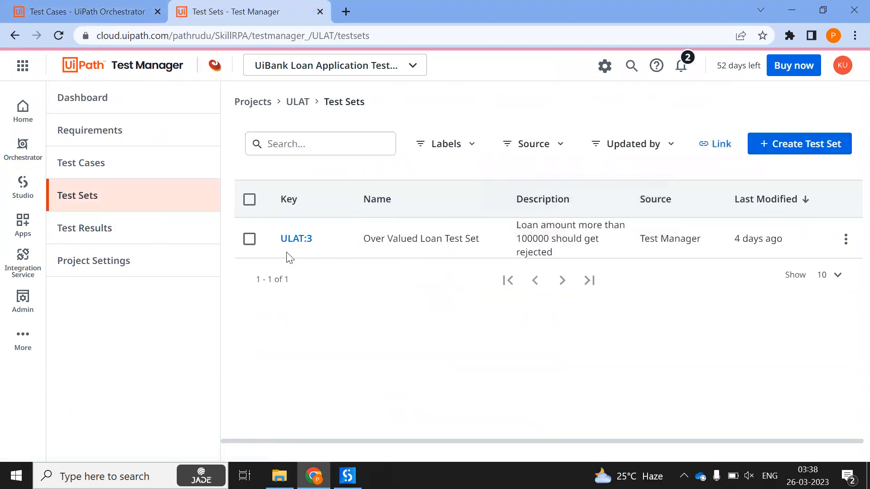
left_click(296, 240)
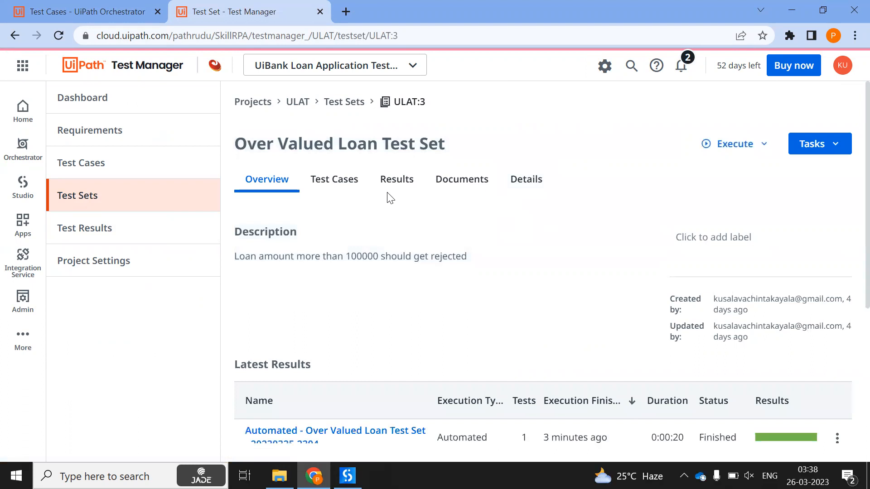
left_click(724, 156)
left_click(720, 193)
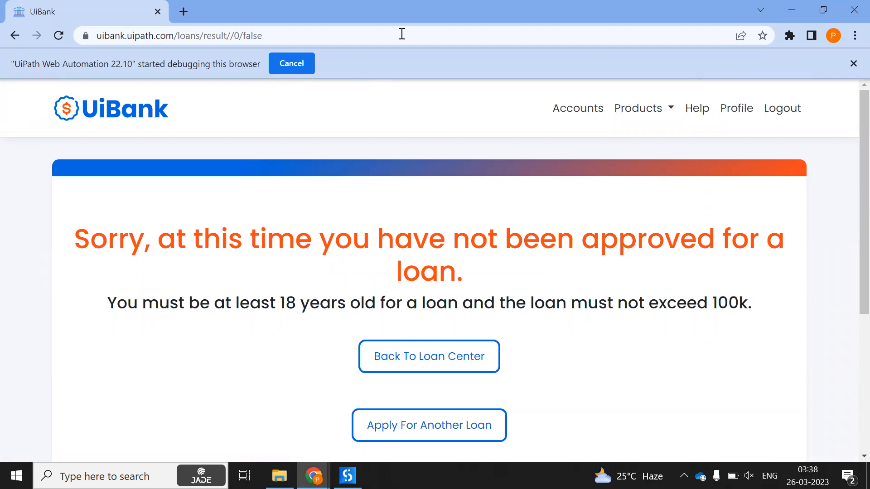
left_click(157, 12)
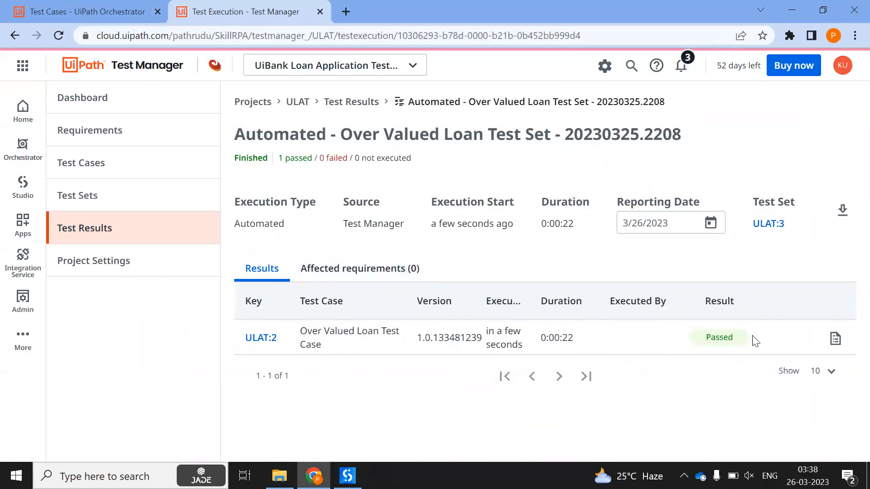
Open the execution log of the latest ULAT:2 run
left_click(835, 338)
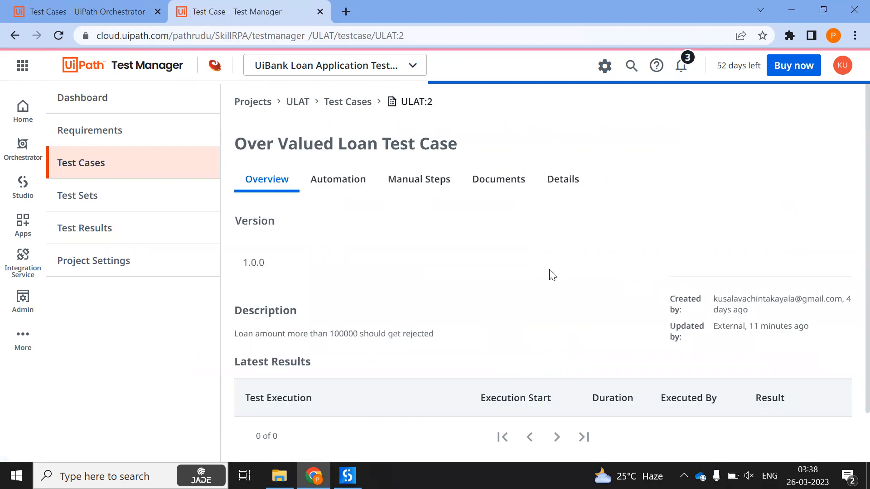
scroll(552, 275, "down", 1)
scroll(601, 299, "down", 3)
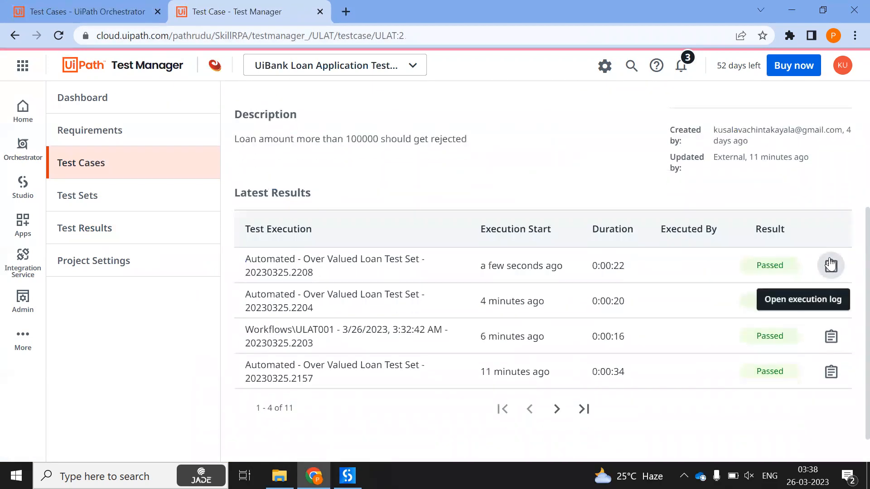
left_click(830, 265)
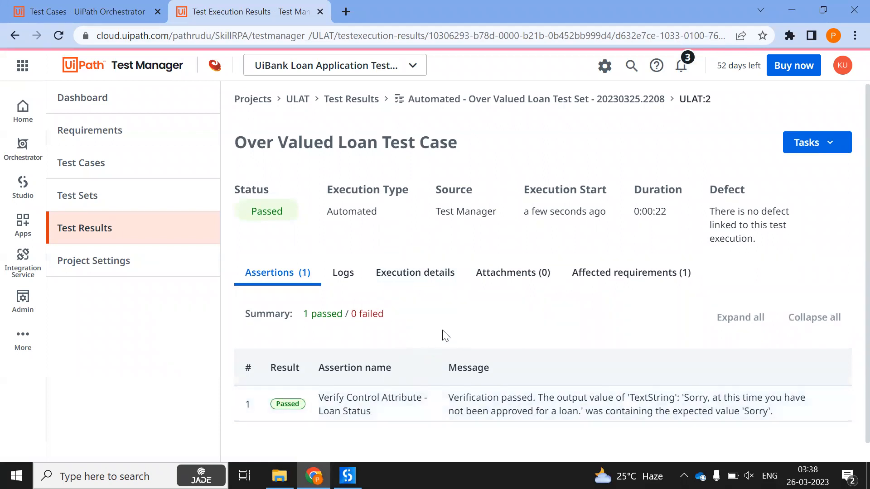
key("alt+Tab")
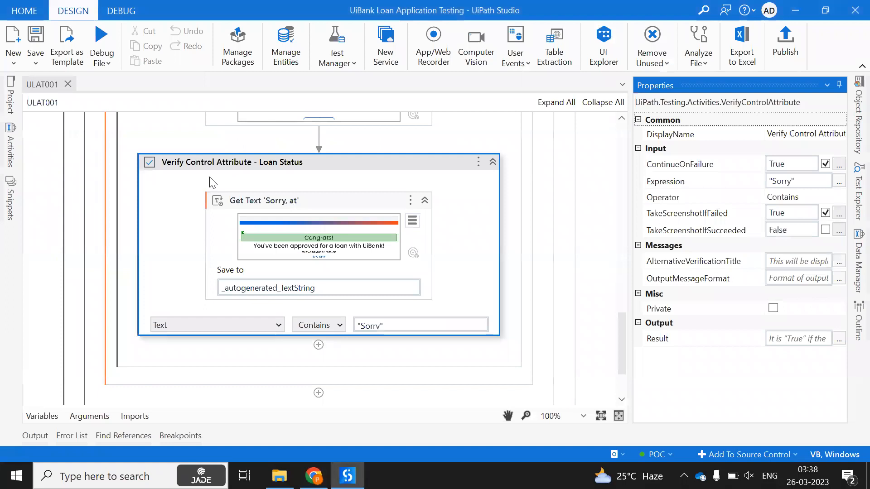
key("alt+Tab")
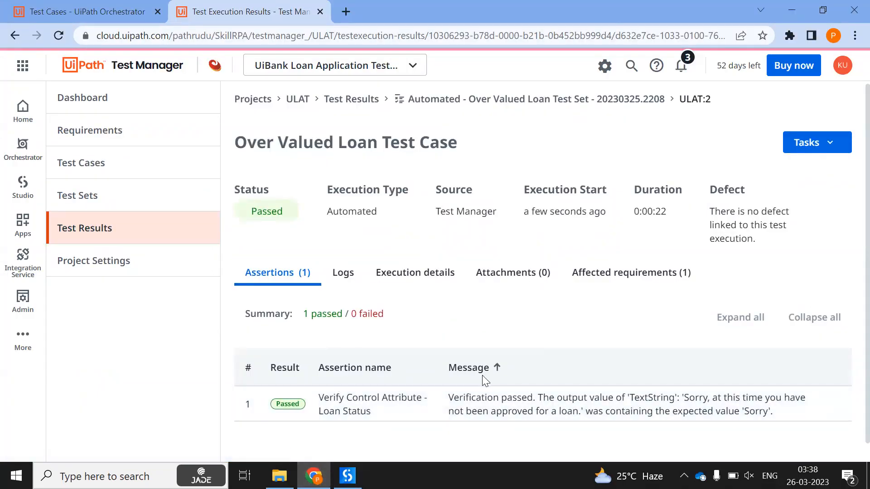
Inspect the passed 'Verify Control Attribute - Loan Status' assertion's name and message text
left_click_drag(779, 405, 580, 424)
left_click(715, 411)
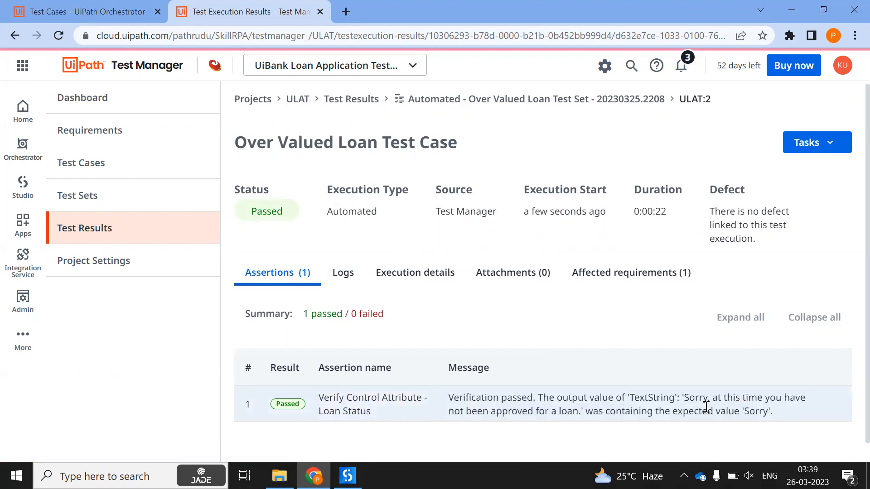
left_click_drag(777, 415, 456, 375)
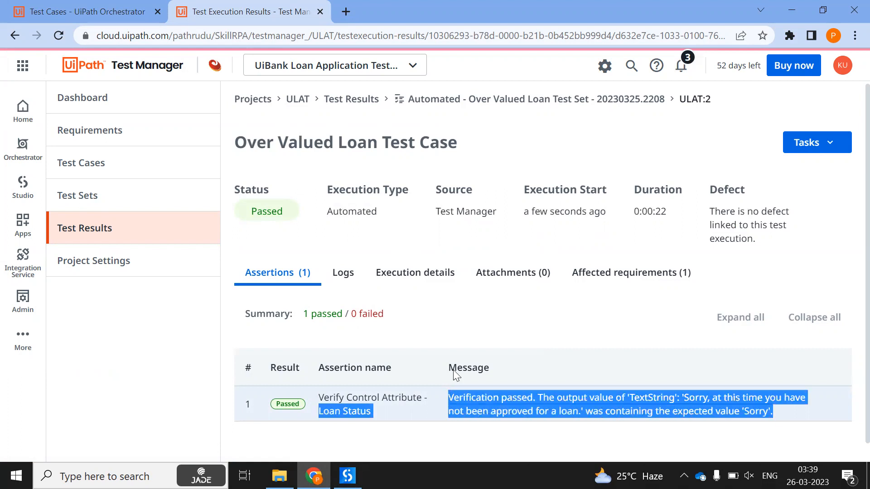
left_click(594, 332)
left_click_drag(786, 413, 349, 397)
left_click(635, 325)
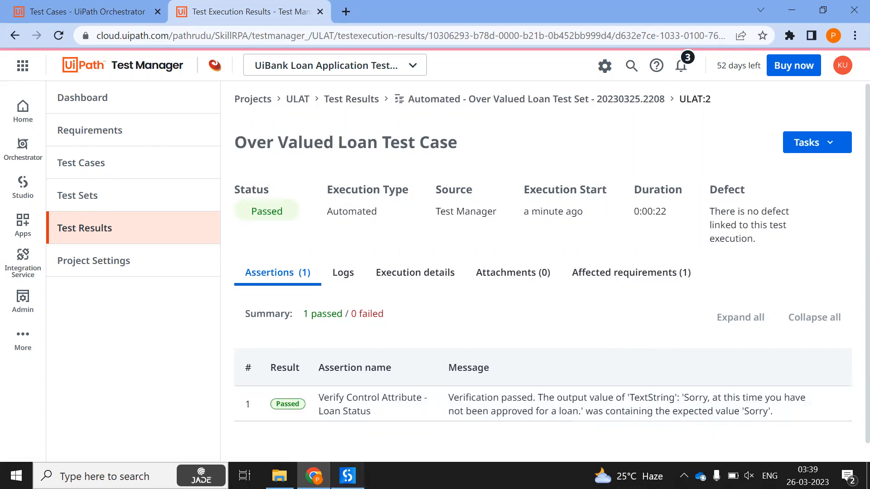
left_click(348, 475)
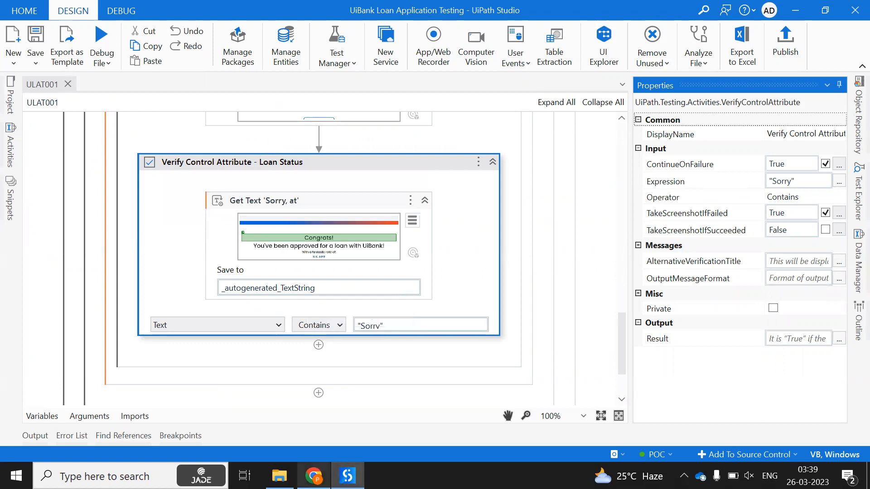
left_click(314, 471)
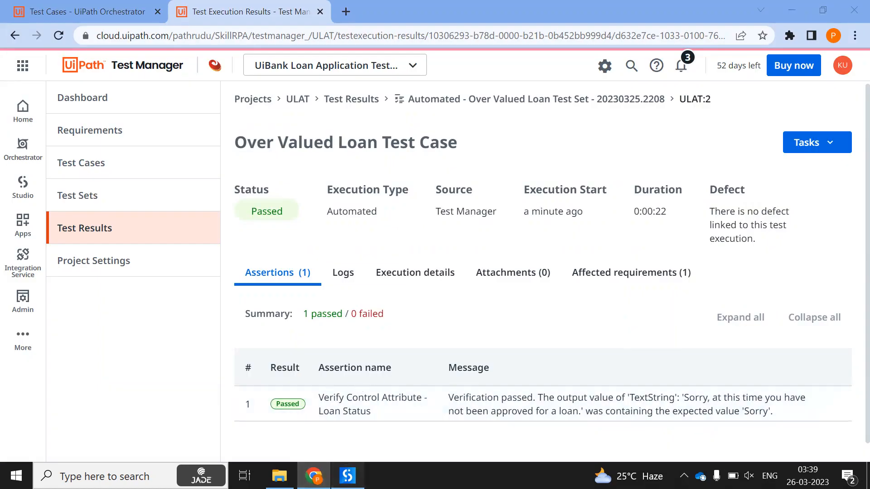
left_click(348, 475)
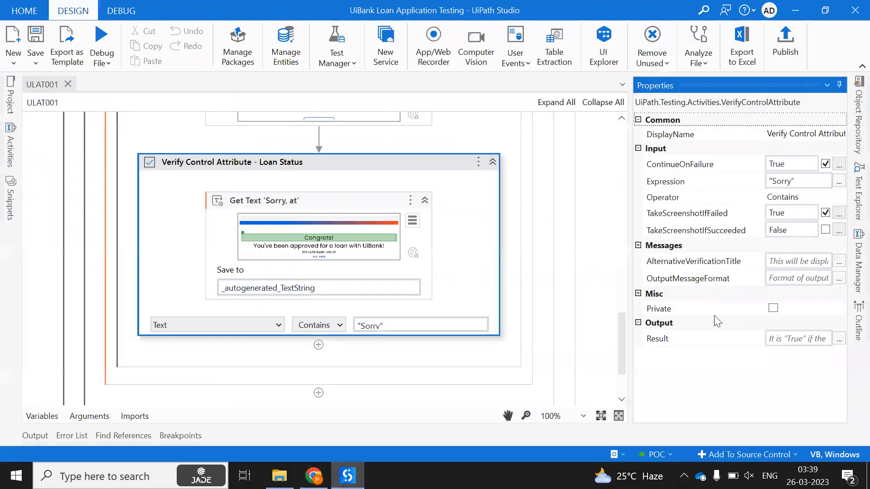
left_click(785, 260)
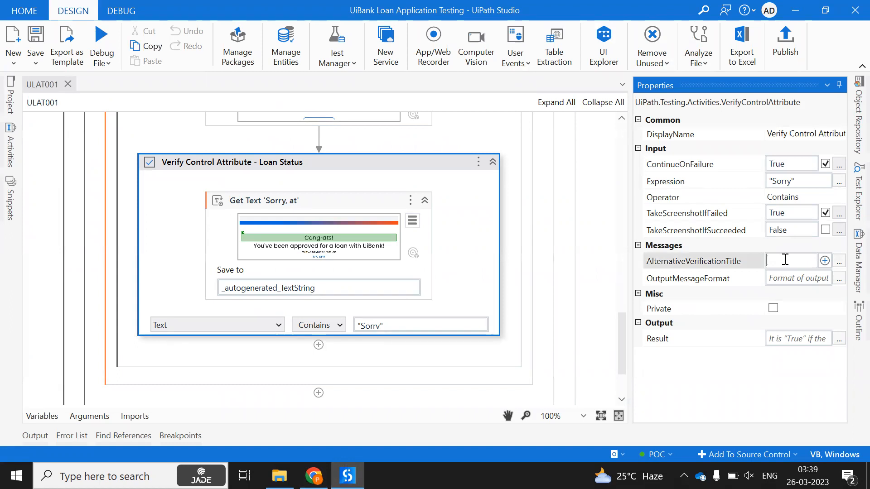
left_click(389, 143)
scroll(373, 184, "up", 2)
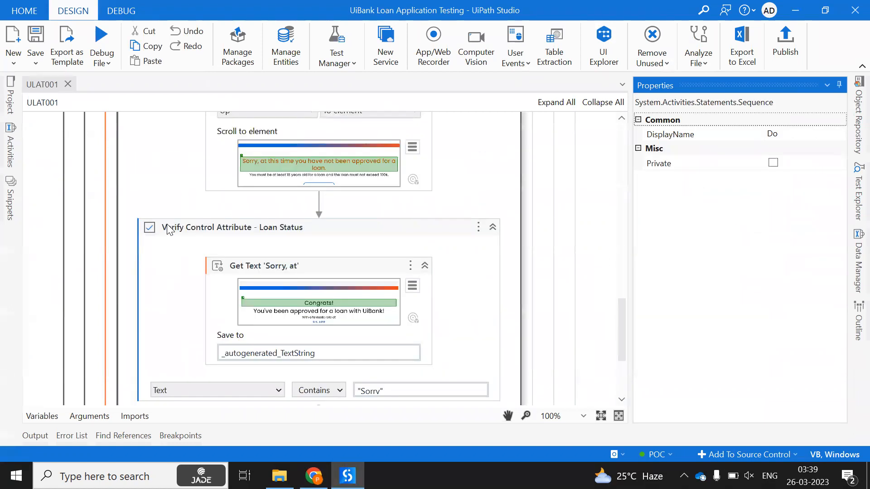
scroll(110, 227, "up", 20)
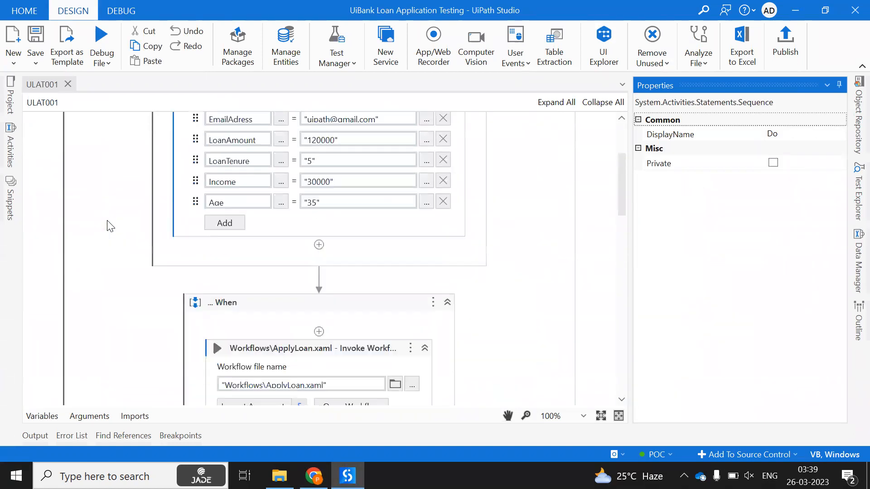
scroll(110, 226, "up", 3)
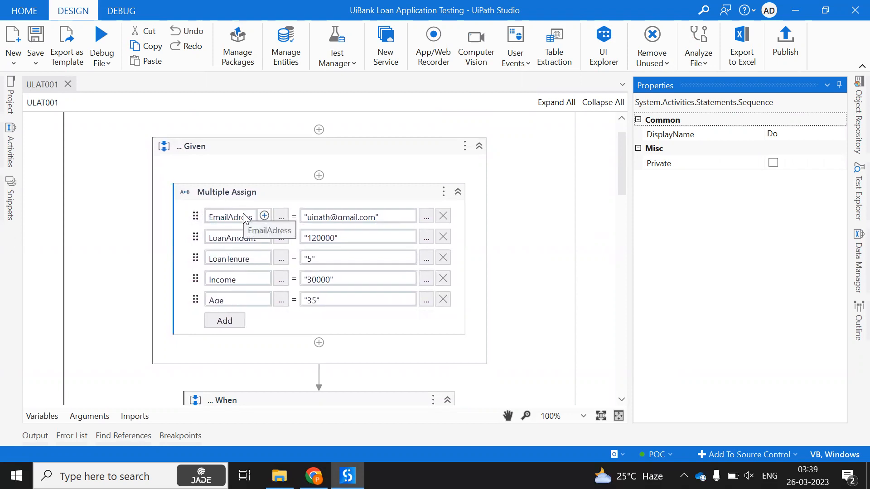
scroll(135, 349, "down", 3)
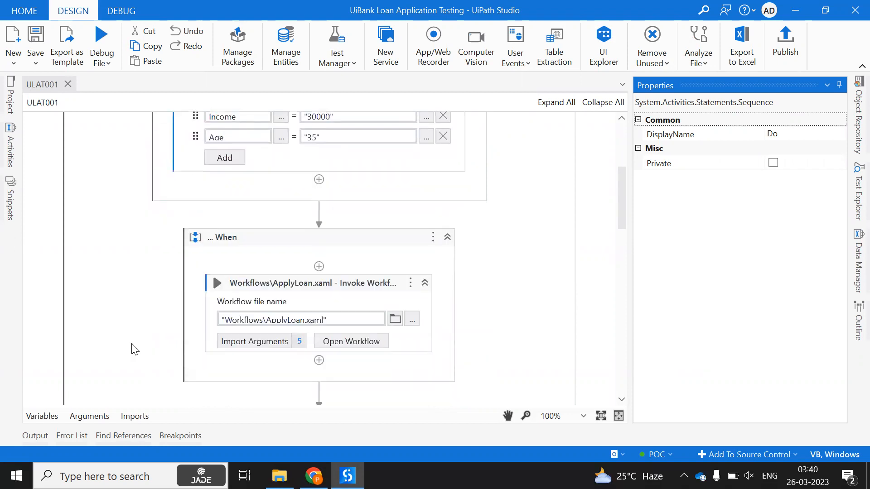
left_click(86, 416)
left_click(87, 417)
scroll(177, 256, "up", 3)
Insert an Assign at the top of Given and create a String variable TestCaseName
left_click(319, 177)
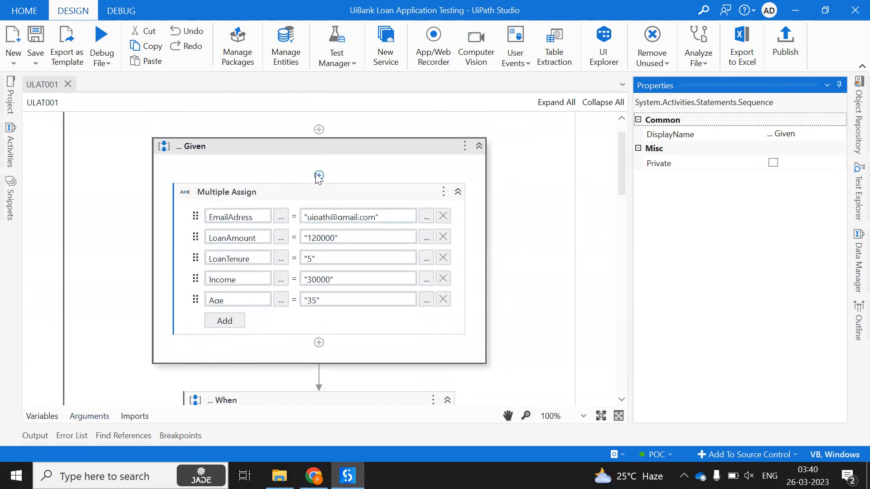
left_click(319, 176)
type("assi")
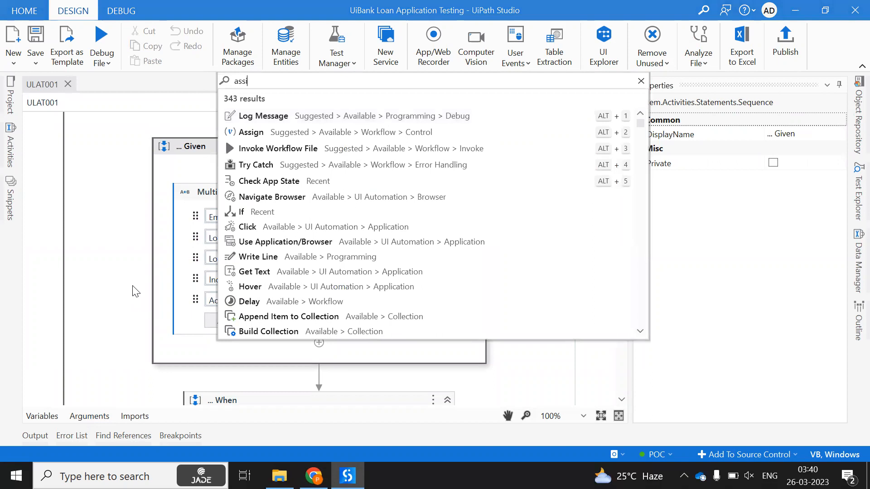
type("gn")
key("Return")
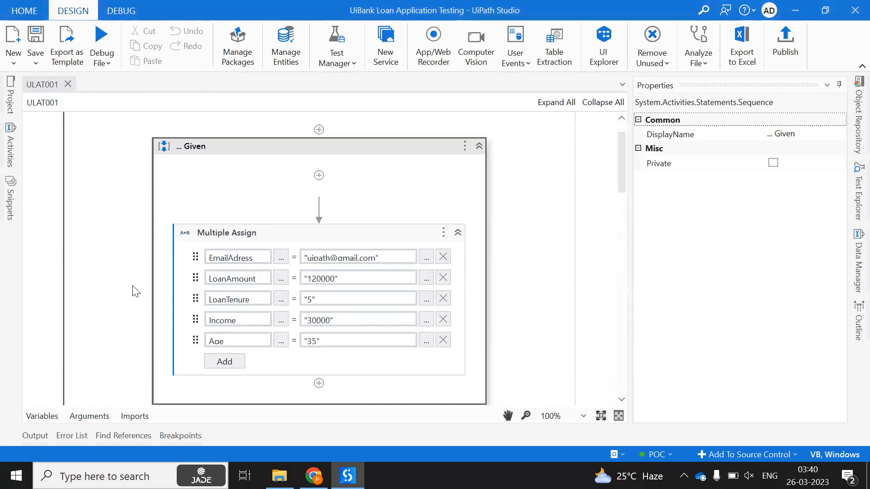
left_click(191, 197)
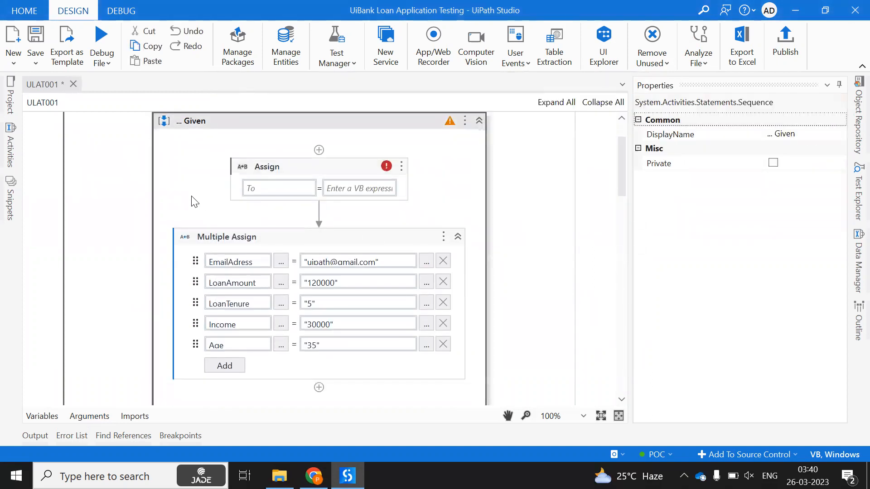
left_click(122, 202)
left_click(36, 416)
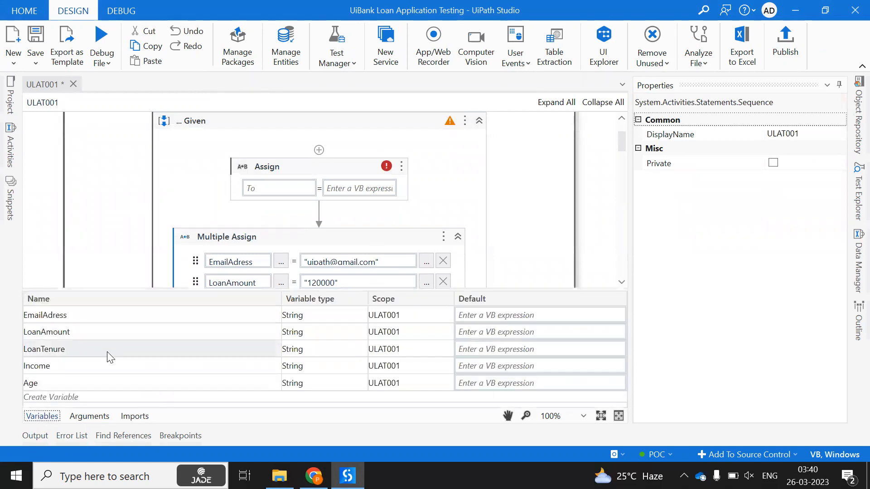
left_click(100, 398)
type("TestCaseNa")
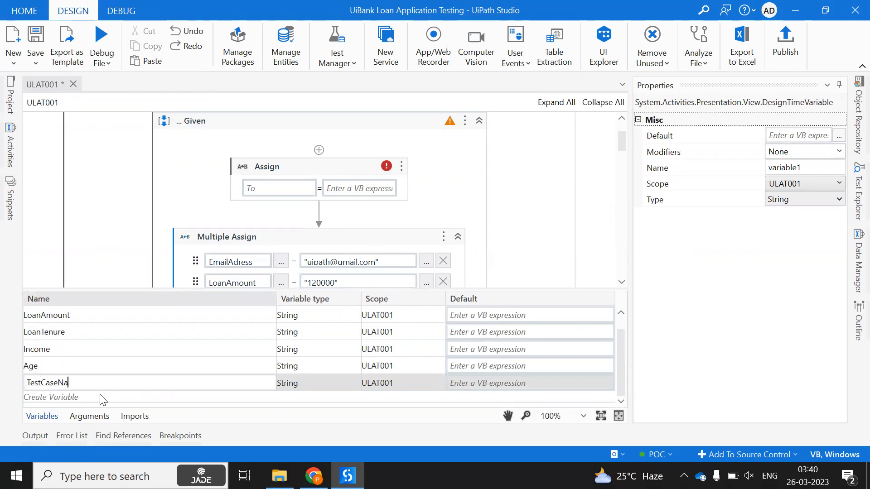
key("Return")
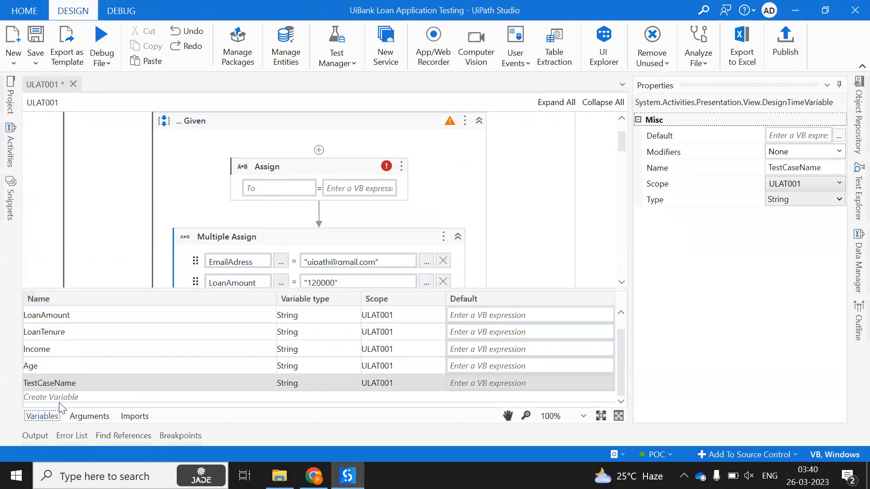
left_click(45, 417)
Make the Assign set TestCaseName to "High Valued Loan" and save the workflow
left_click(269, 188)
type("T")
key("Return")
left_click(355, 189)
type("High")
key("BackSpace")
key("BackSpace")
key("BackSpace")
key("BackSpace")
type("High ")
type("Valued Loan")
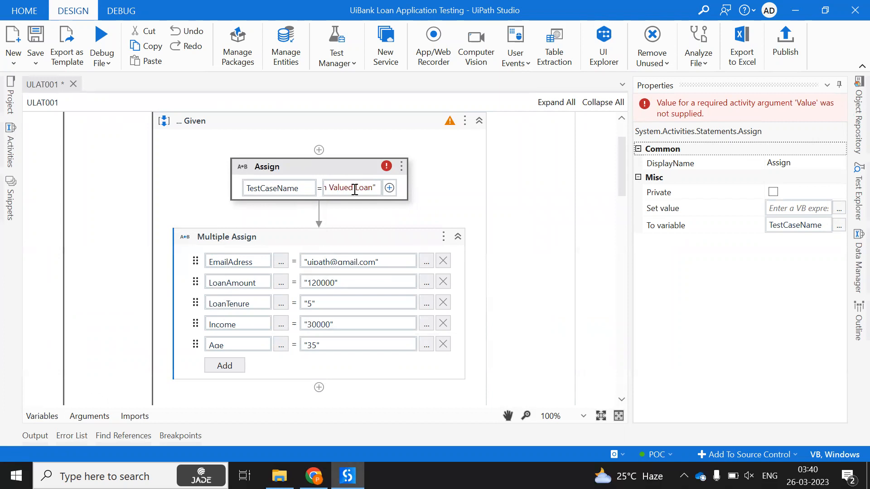
left_click(357, 163)
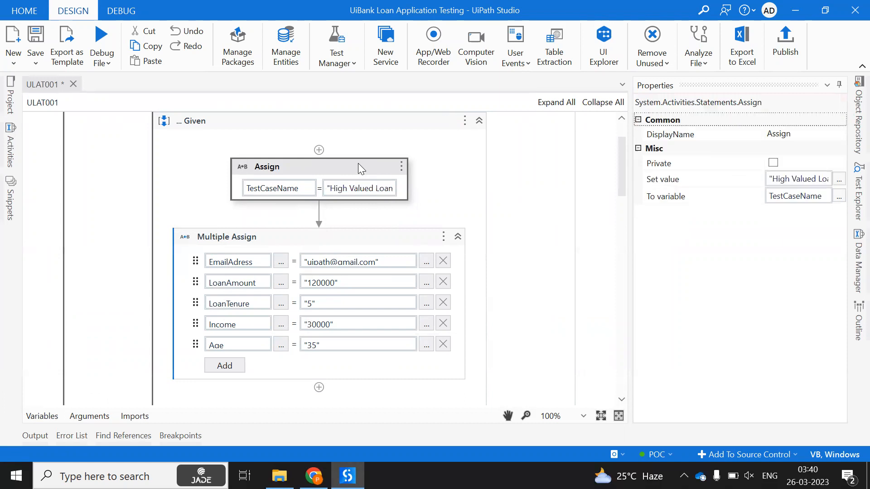
key("ctrl+s")
Set the Loan Status verification's AlternativeVerificationTitle to TestCaseName
scroll(215, 217, "down", 15)
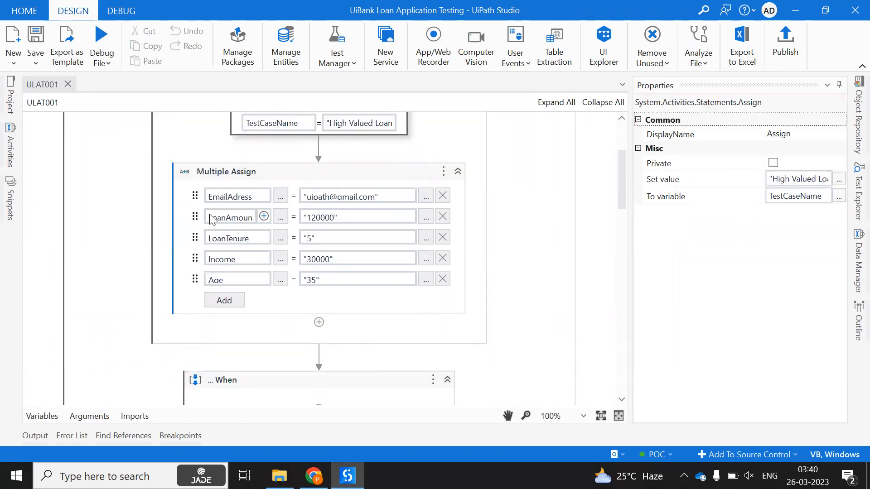
scroll(211, 272, "down", 8)
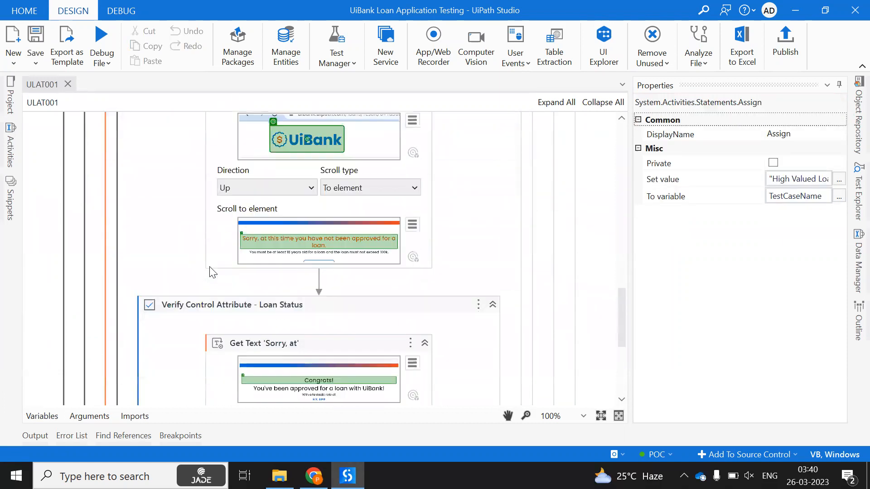
left_click(172, 247)
left_click(783, 259)
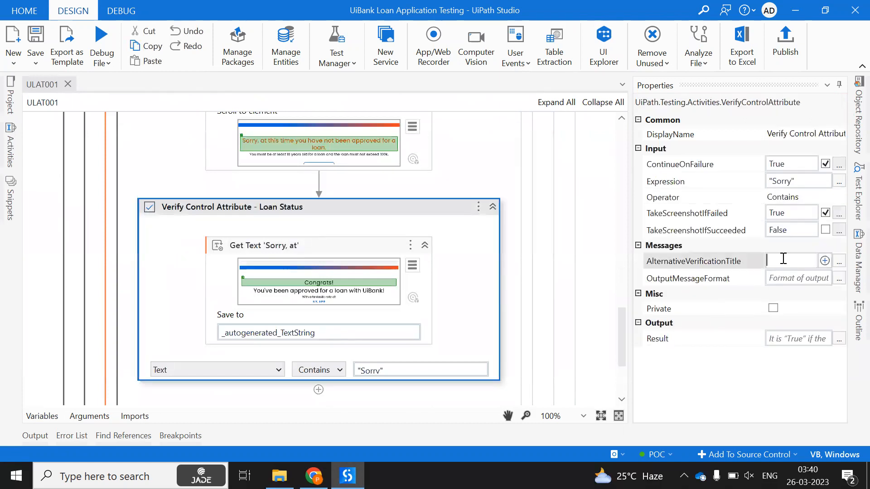
type("str")
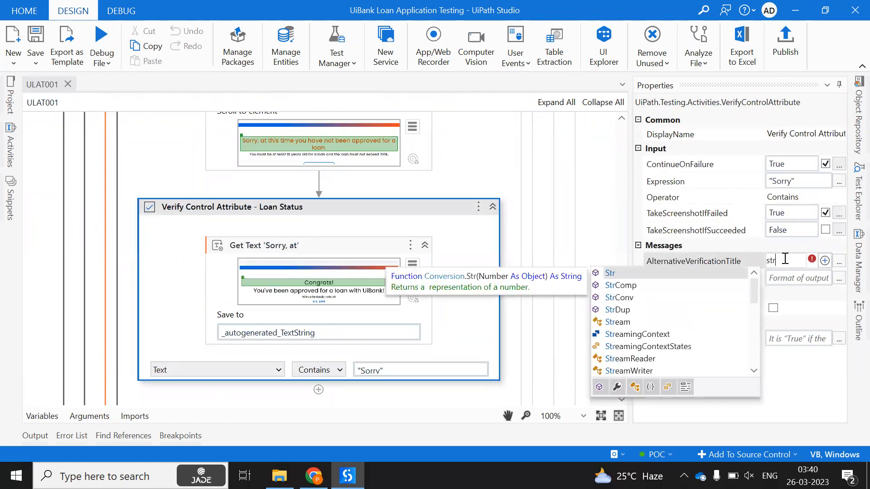
key("BackSpace")
key("BackSpace")
key("BackSpace")
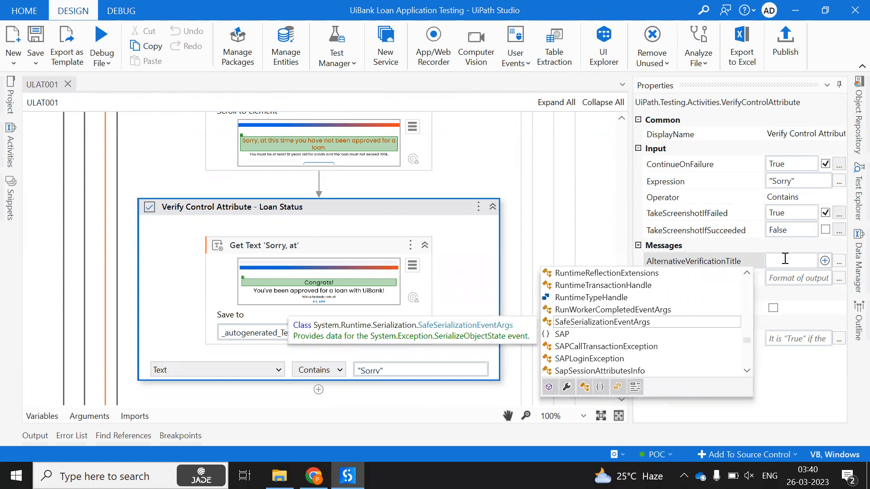
type("te")
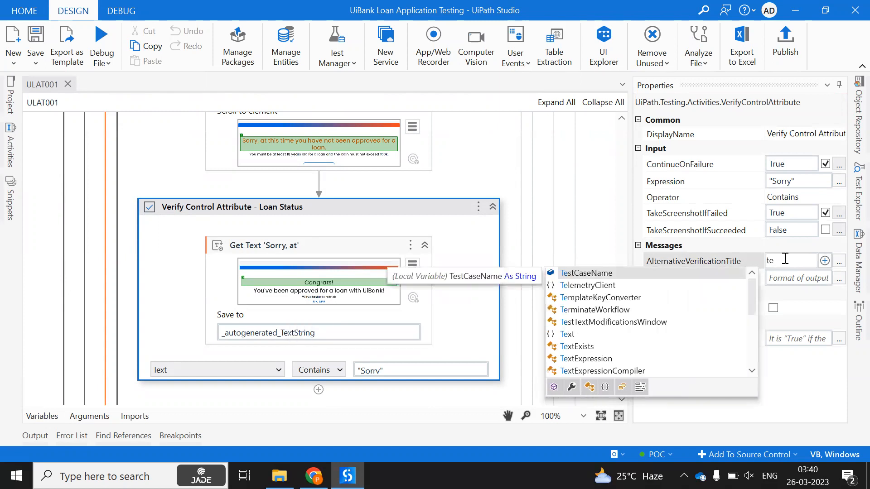
key("Return")
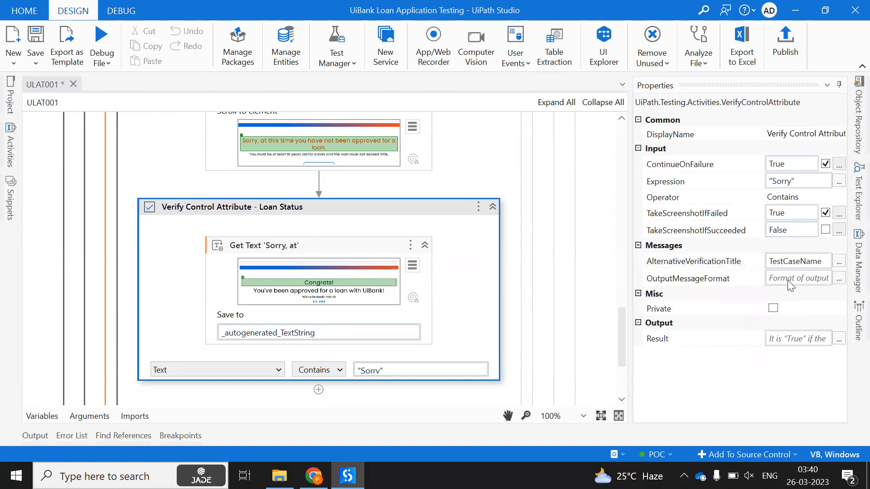
Set OutputMessageFormat to a 'Loan Amount is greater amount:' message plus LoanAmount, and save
left_click(792, 278)
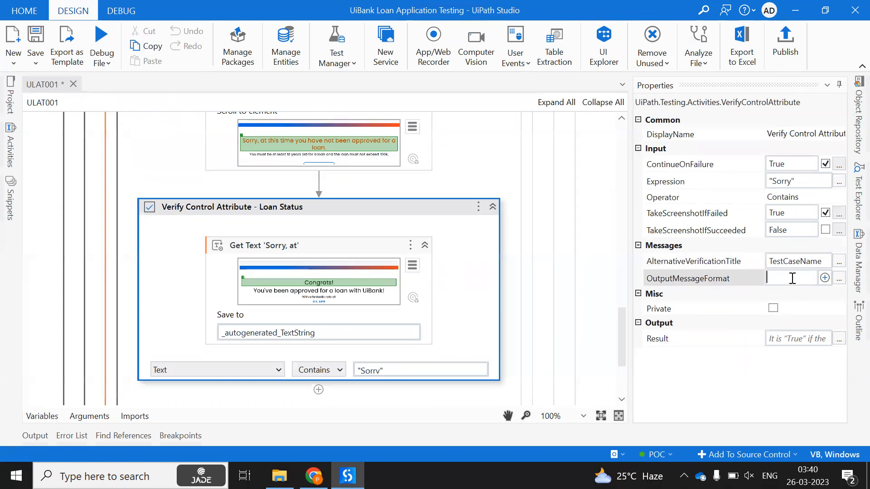
type("\"L\"")
type("oan Amou")
type("nt is")
type("greater ")
type("amount")
type(":")
type("+")
type("LoanAmount")
left_click(758, 401)
key("ctrl+s")
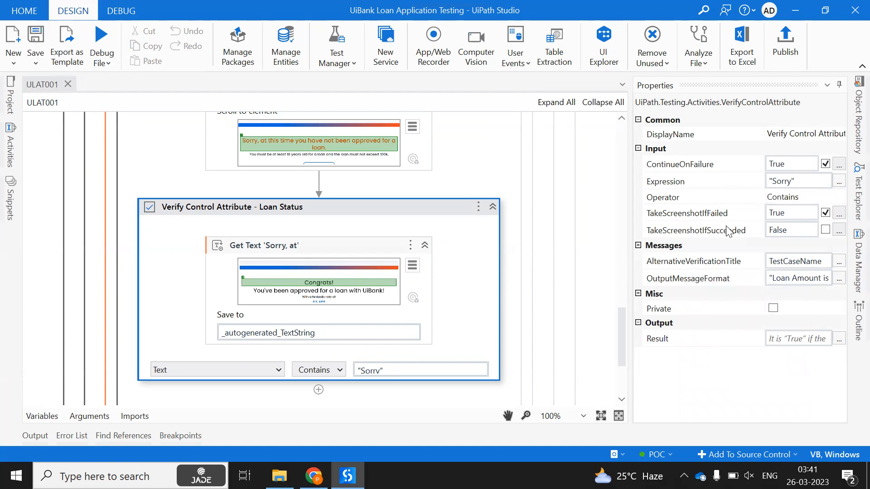
Set TakeScreenshotIfSucceeded to True and save the workflow
left_click(825, 230)
left_click(826, 259)
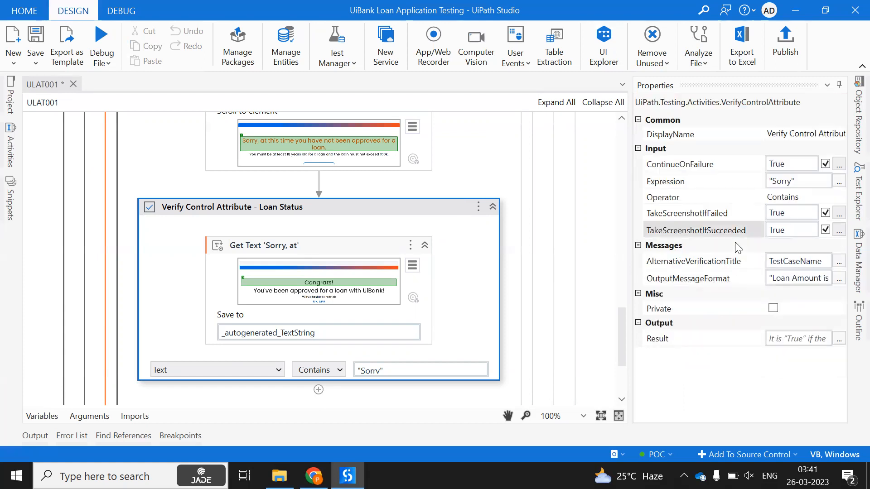
key("ctrl+s")
Publish package version 1.0.133481511 through the Publish Test Cases dialog and acknowledge the success message
left_click(784, 49)
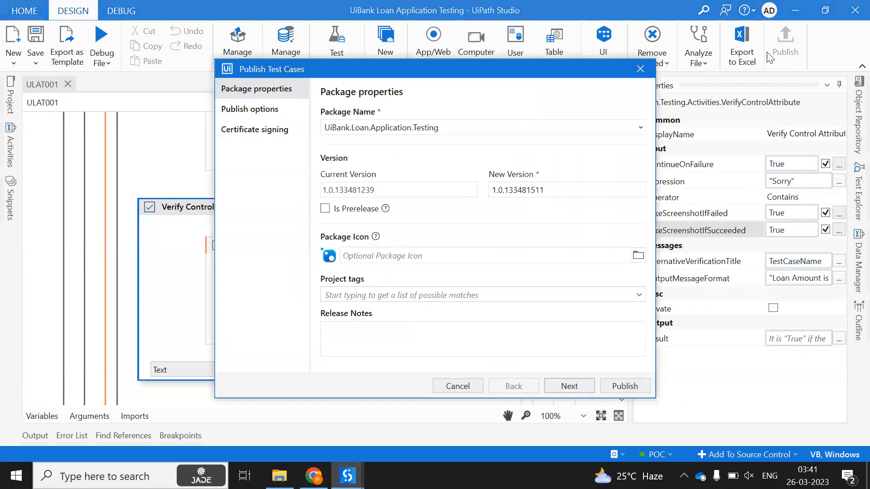
left_click(641, 390)
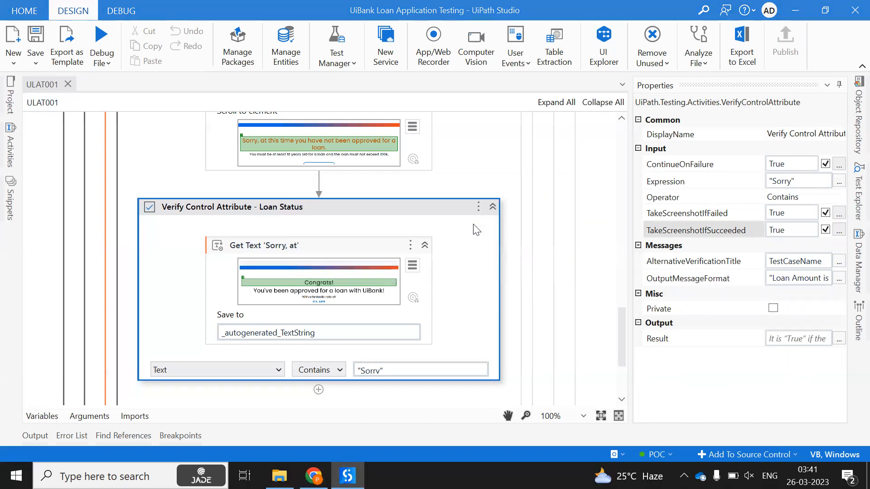
left_click(524, 270)
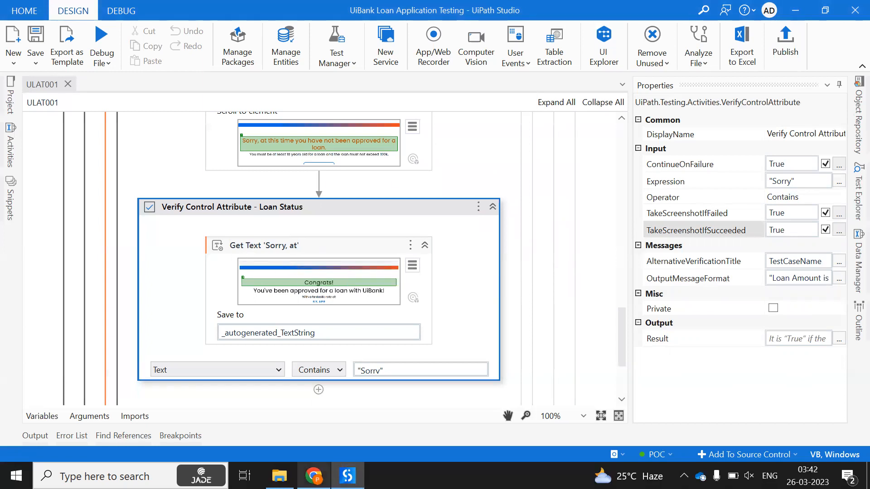
left_click(313, 476)
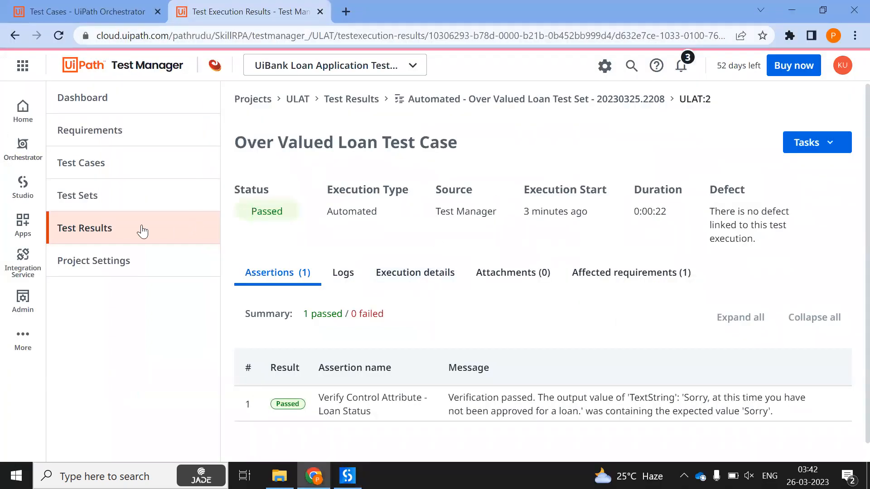
Execute the Over Valued Loan Test Set (ULAT:3) automated, then close the UiBank tab afterward
left_click(124, 195)
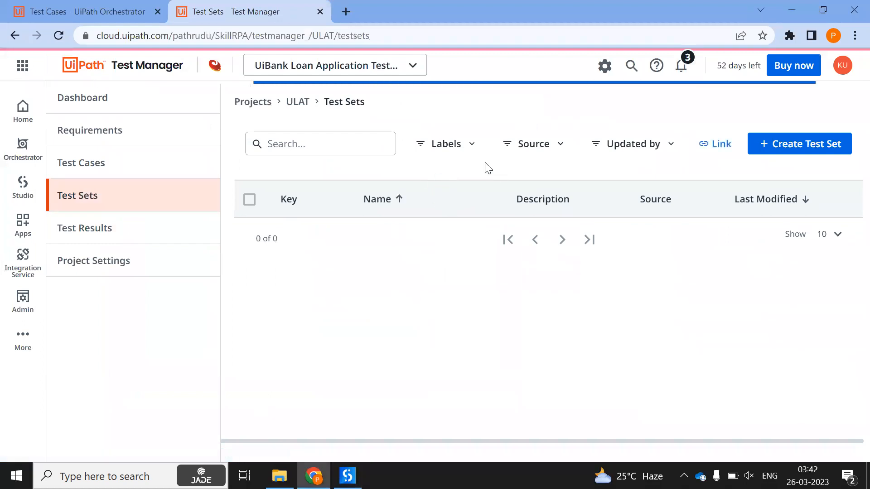
left_click(298, 240)
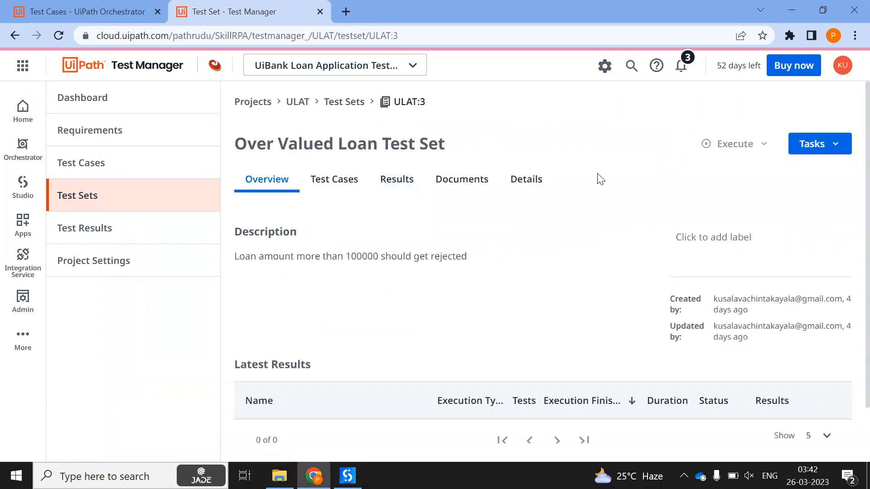
left_click(738, 155)
left_click(722, 193)
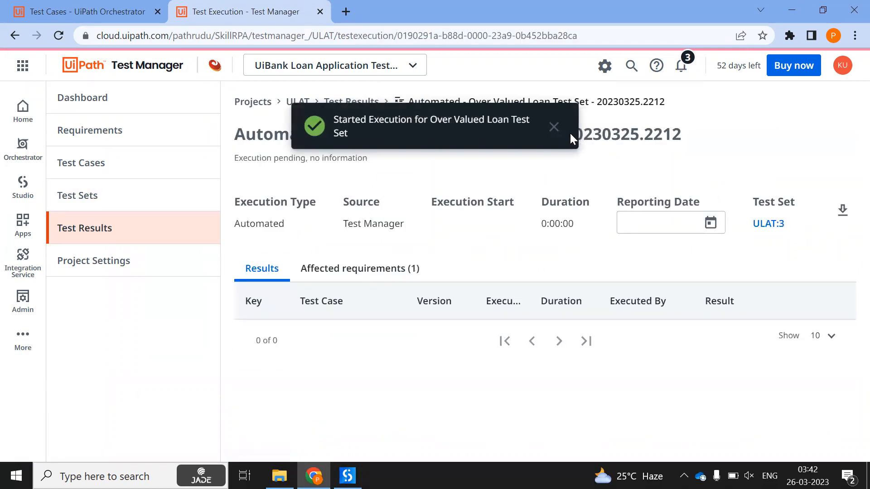
left_click(553, 128)
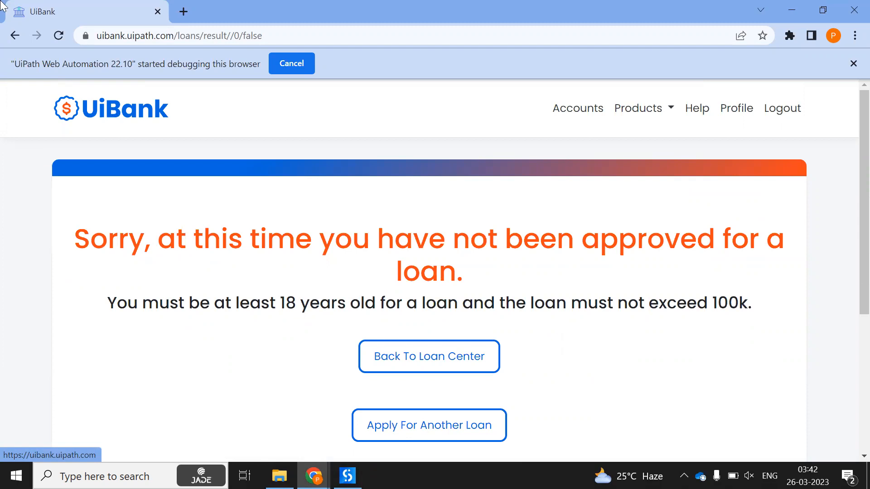
left_click(154, 13)
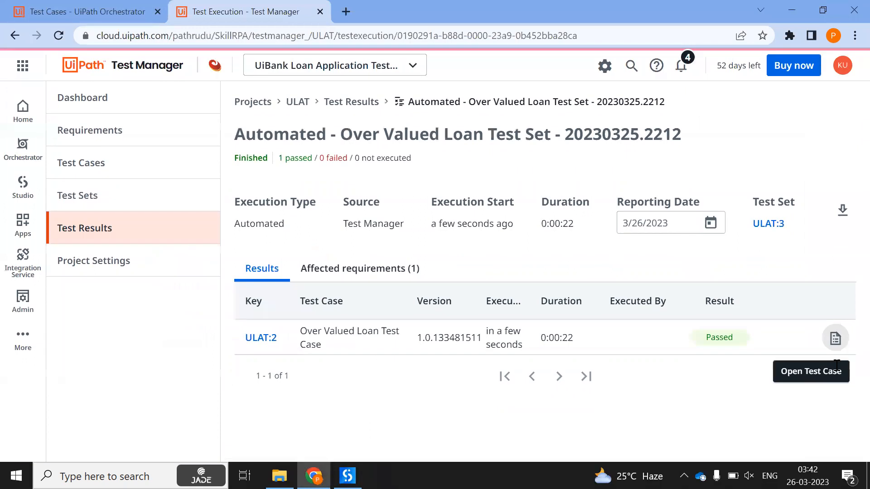
Open the Over Valued Loan Test Case and its latest execution result
left_click(835, 338)
scroll(583, 225, "down", 1)
scroll(583, 225, "down", 4)
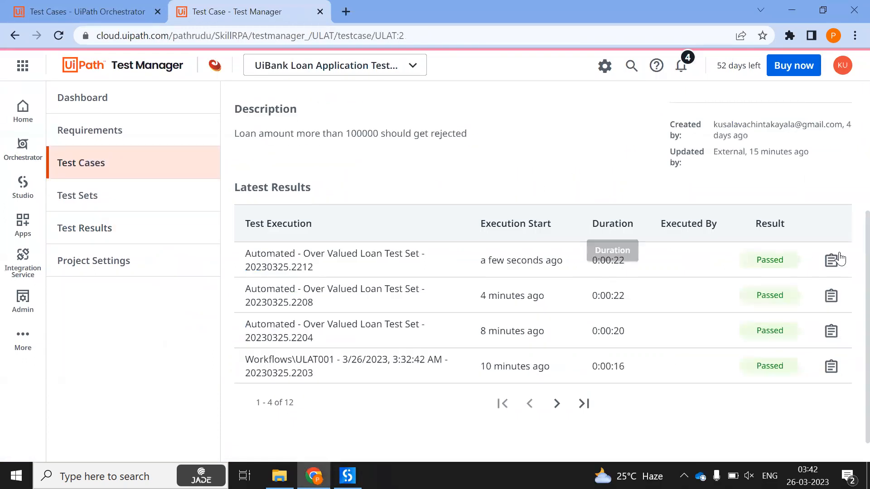
left_click(833, 258)
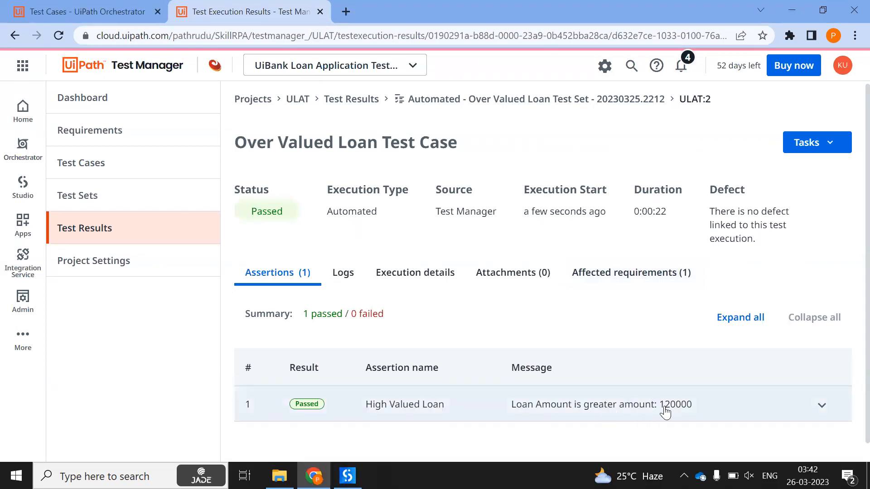
Expand the High Valued Loan assertion to view its 120000 message and screenshot, then collapse it
left_click(821, 405)
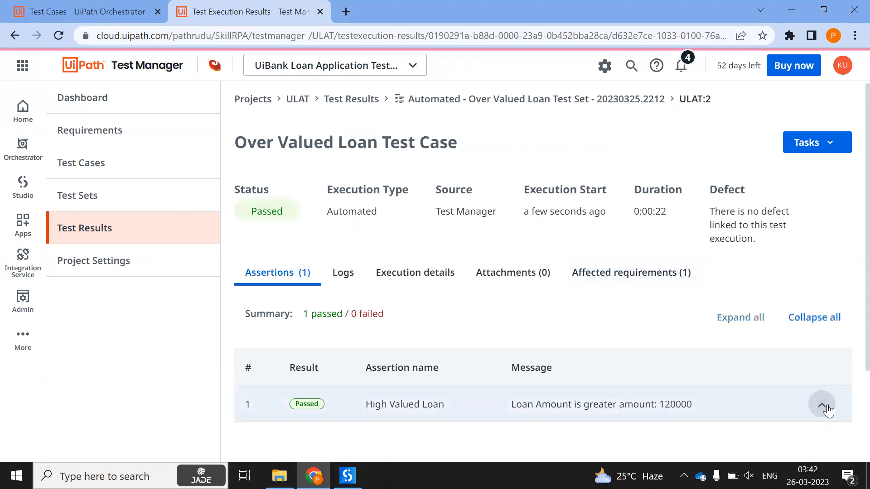
scroll(732, 240, "down", 1)
scroll(730, 239, "down", 5)
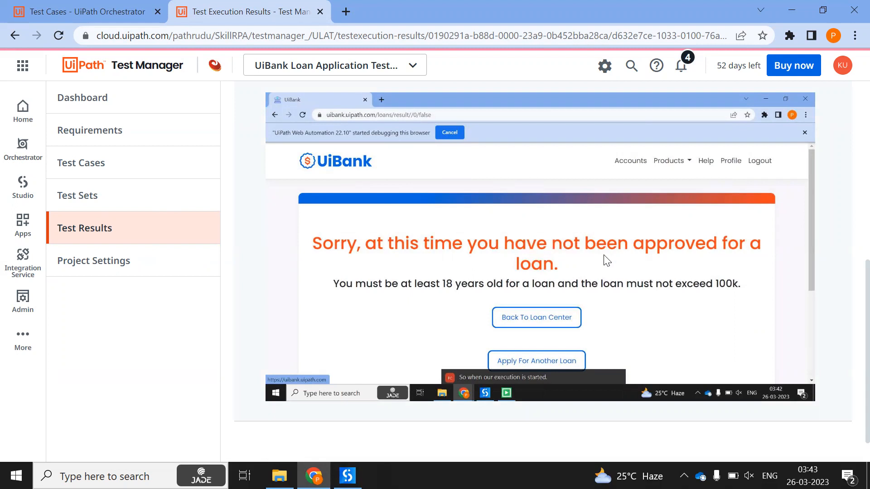
scroll(607, 260, "up", 1)
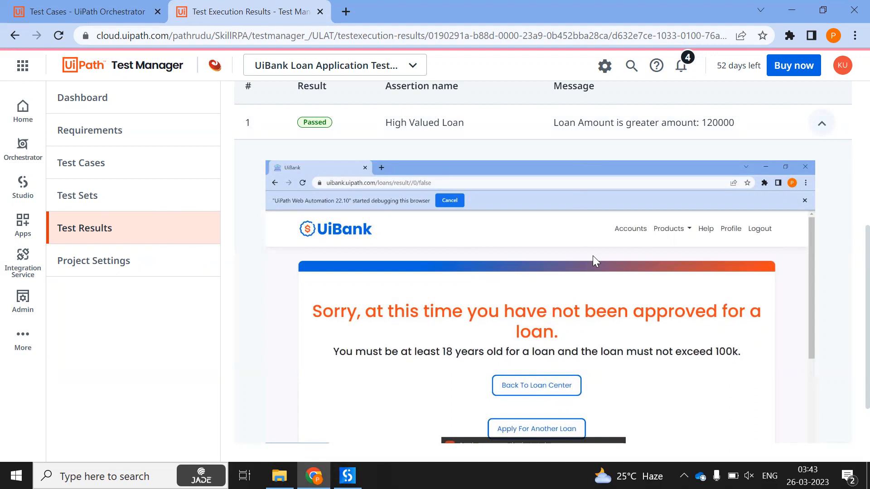
scroll(593, 255, "up", 5)
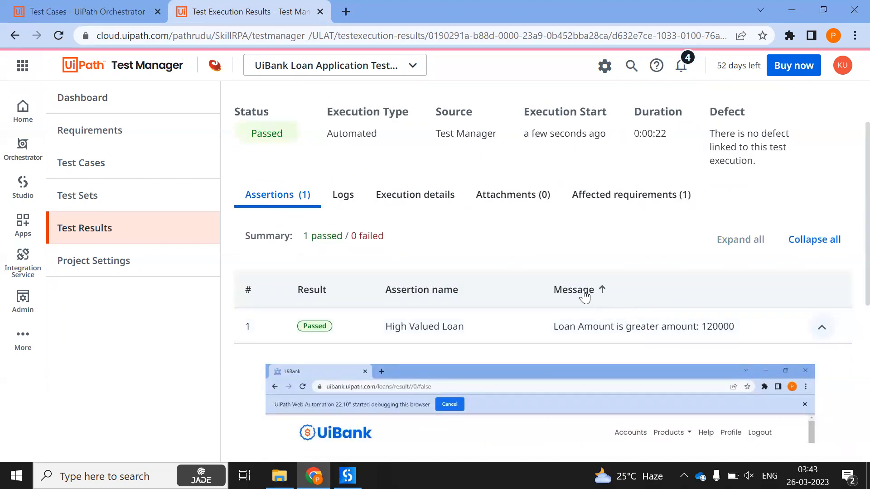
scroll(584, 293, "up", 2)
left_click(810, 332)
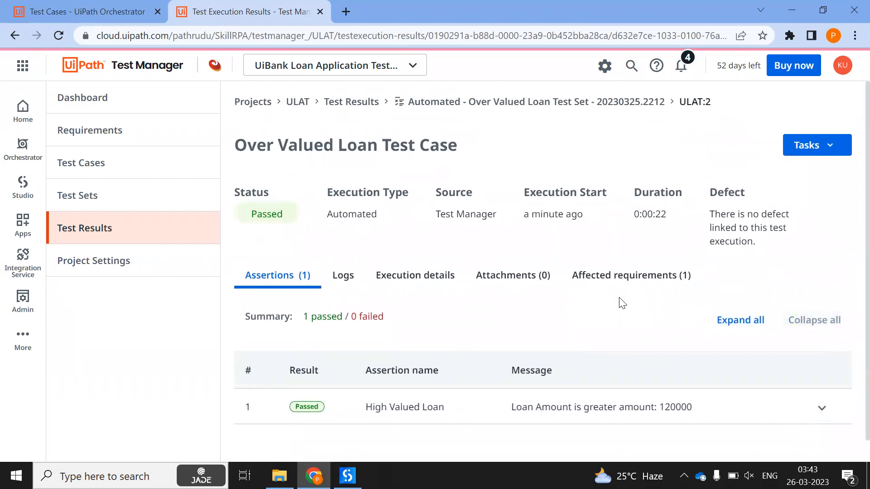